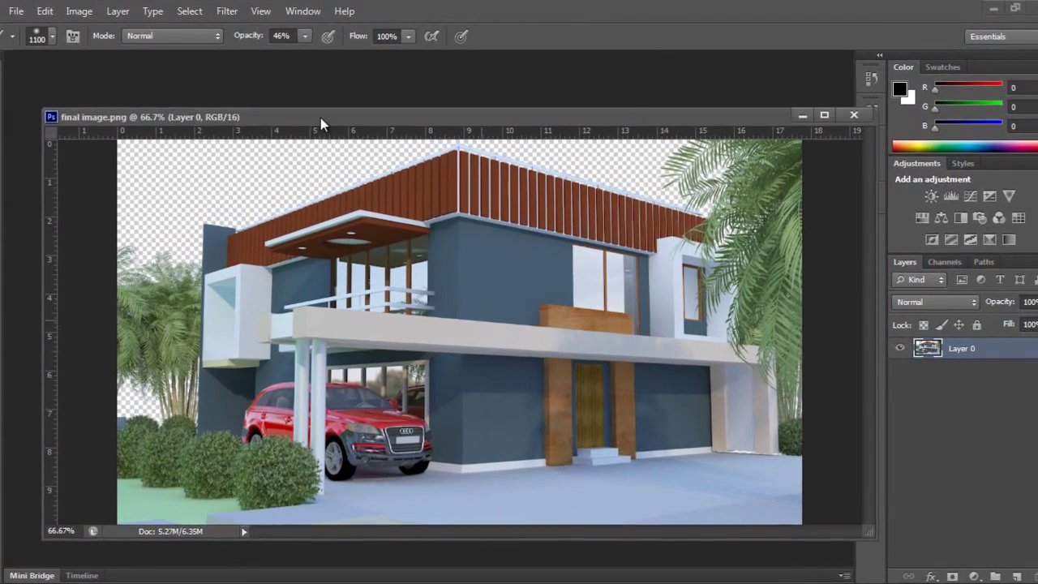
Step: Reposition and enlarge the house render's document window
left_click_drag(331, 127, 323, 104)
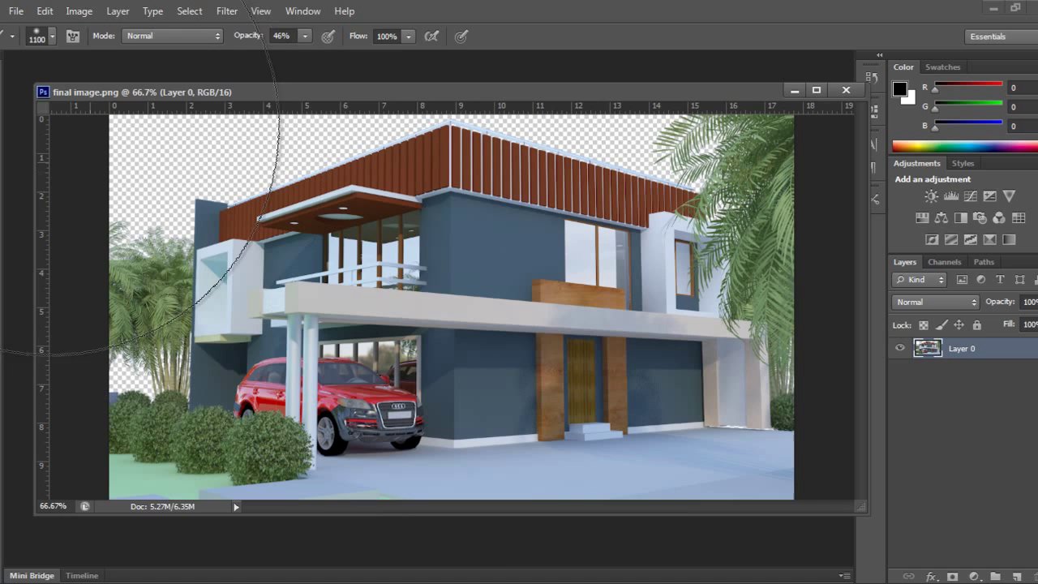
key("v")
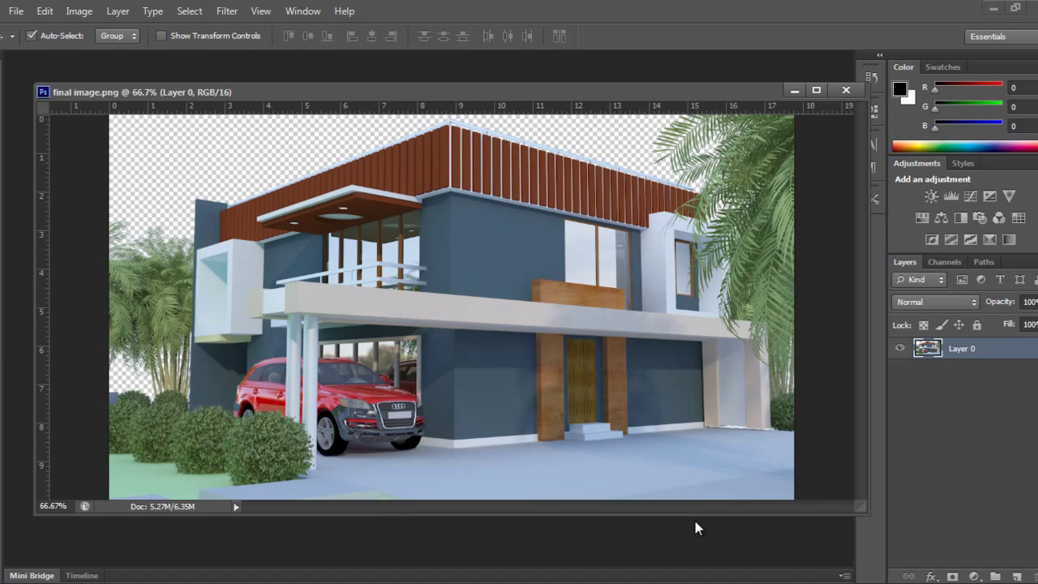
left_click_drag(692, 513, 652, 540)
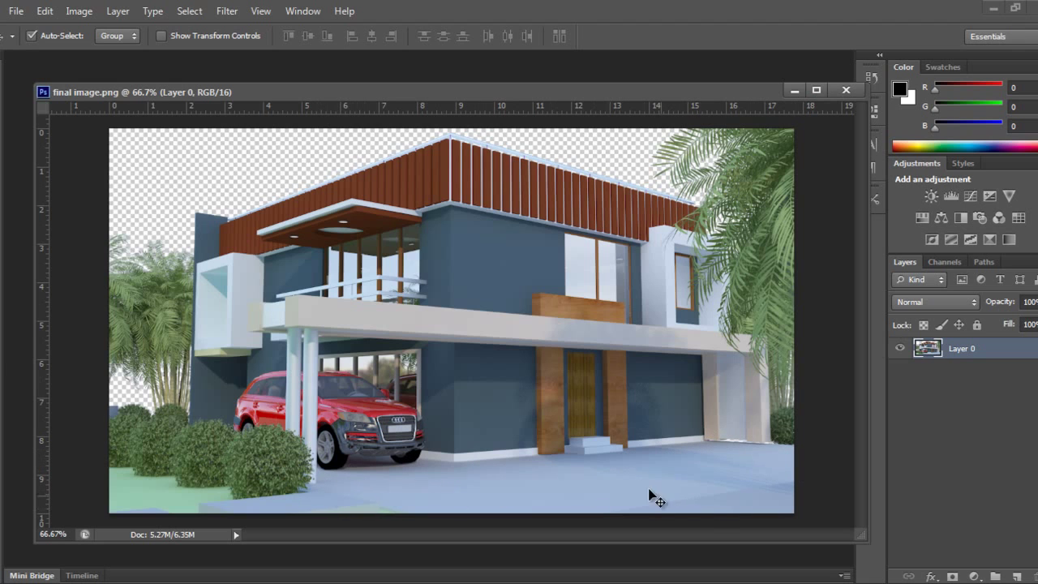
Step: Create a new blank 1024×720 document
left_click(12, 12)
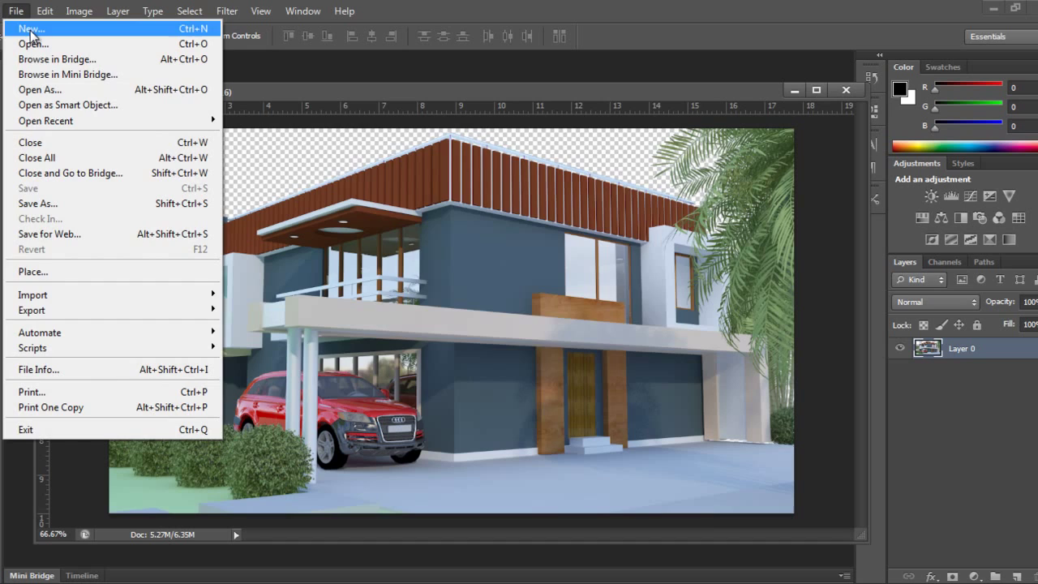
left_click(32, 30)
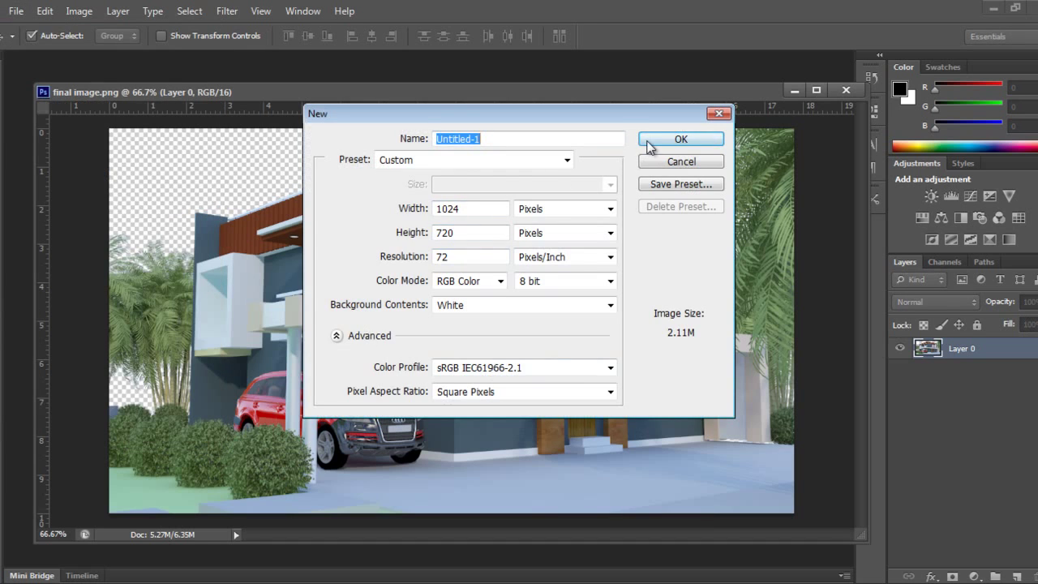
left_click(681, 140)
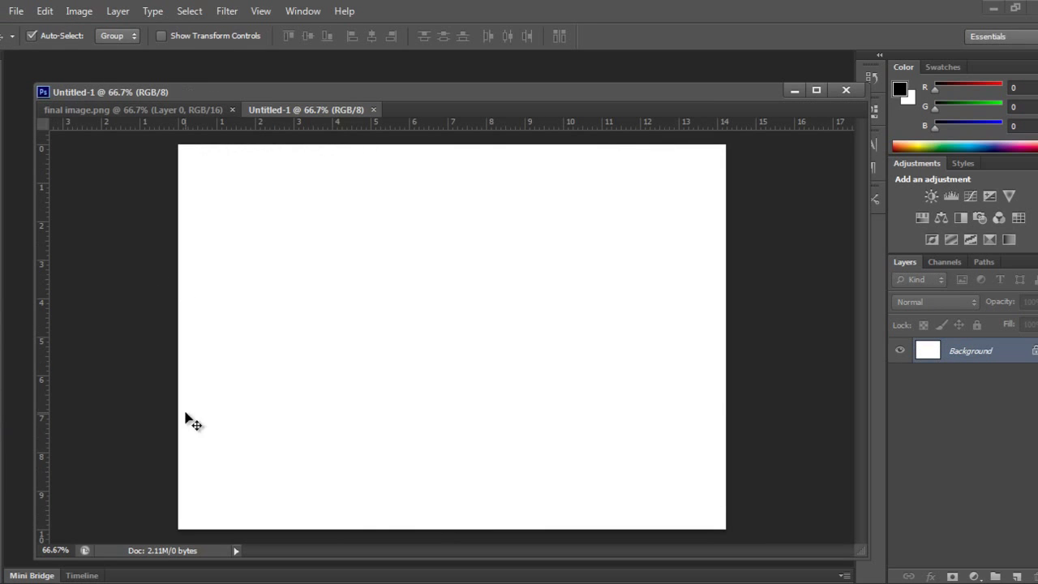
Step: Paint soft grey cloud strokes with a scattered brush preset at reduced flow
key("b")
right_click(412, 287)
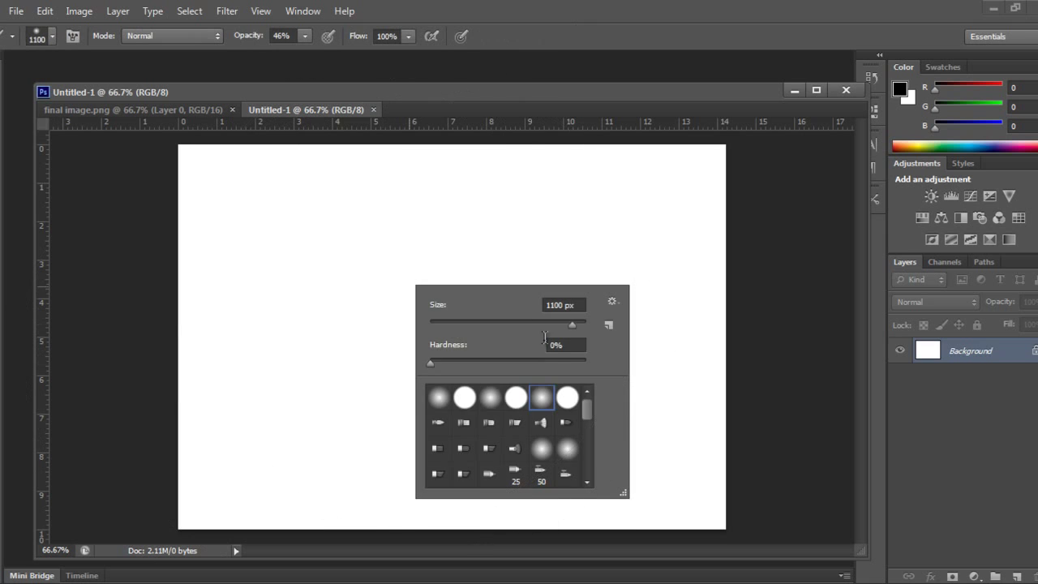
left_click_drag(587, 412, 588, 454)
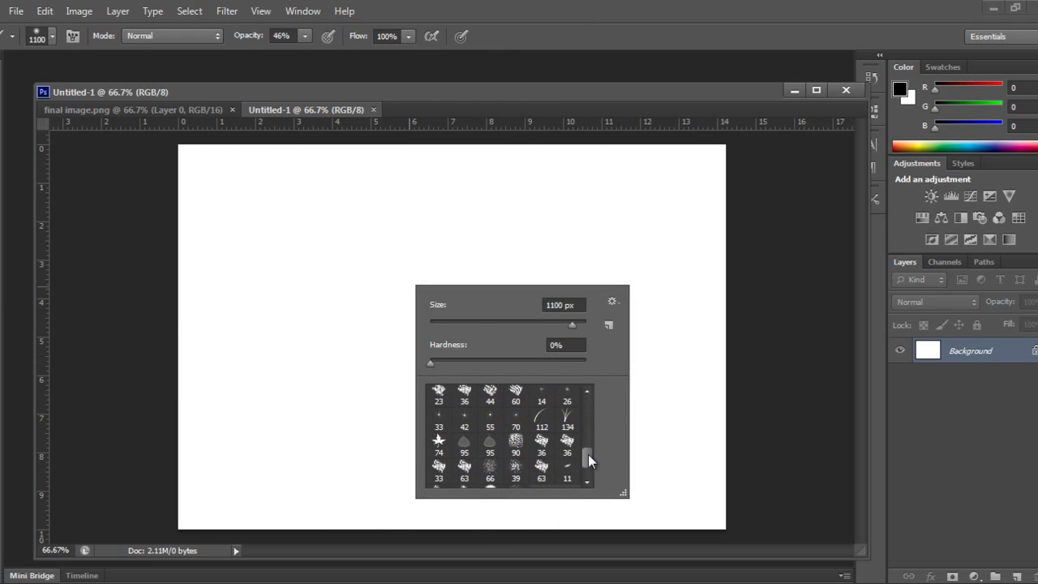
left_click(483, 479)
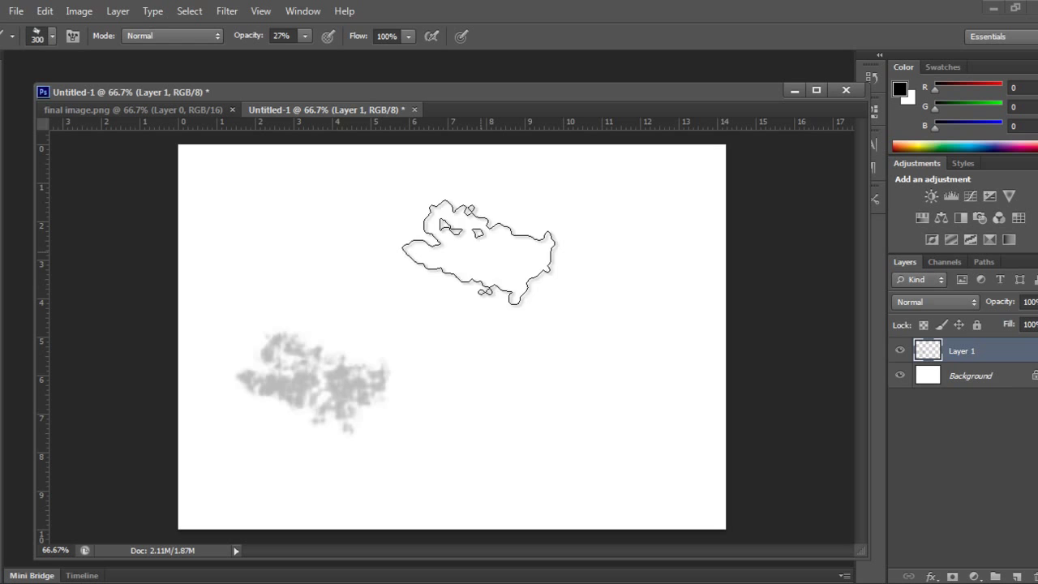
mouse_move(515, 266)
left_mouse_down()
mouse_move(412, 348)
mouse_move(514, 227)
mouse_move(284, 394)
mouse_move(447, 264)
left_mouse_up()
key("ctrl+z")
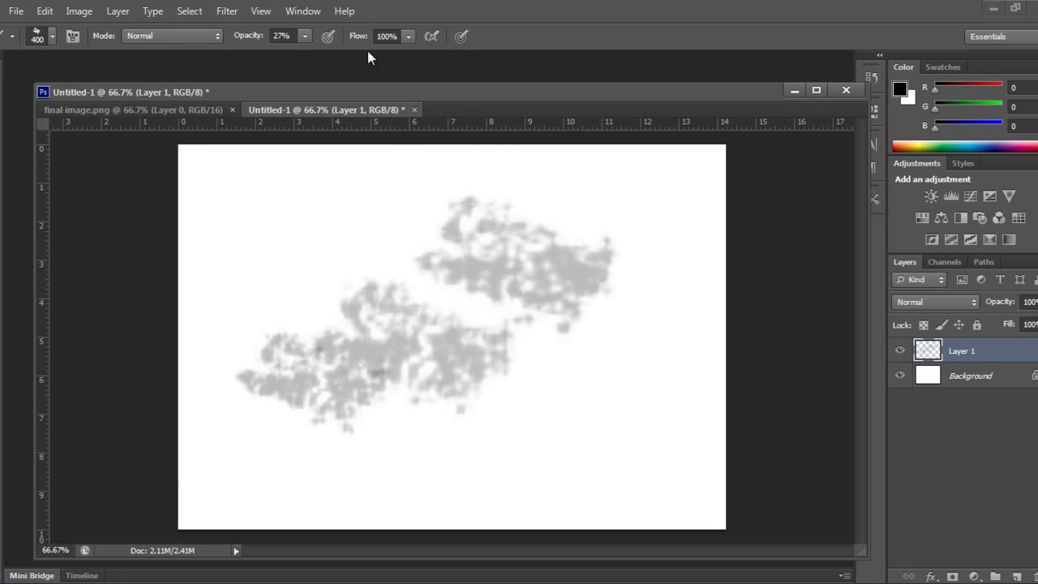
left_click_drag(359, 38, 311, 42)
mouse_move(559, 219)
left_mouse_down()
mouse_move(598, 244)
mouse_move(325, 440)
mouse_move(644, 366)
mouse_move(466, 467)
mouse_move(434, 463)
mouse_move(278, 324)
mouse_move(329, 267)
mouse_move(462, 193)
mouse_move(283, 371)
mouse_move(336, 255)
mouse_move(243, 441)
mouse_move(532, 418)
mouse_move(677, 214)
mouse_move(694, 245)
mouse_move(442, 312)
mouse_move(471, 465)
mouse_move(478, 368)
mouse_move(567, 325)
mouse_move(442, 392)
left_mouse_up()
Step: Save the cloud texture as Untitled-1.jpg
left_click(16, 11)
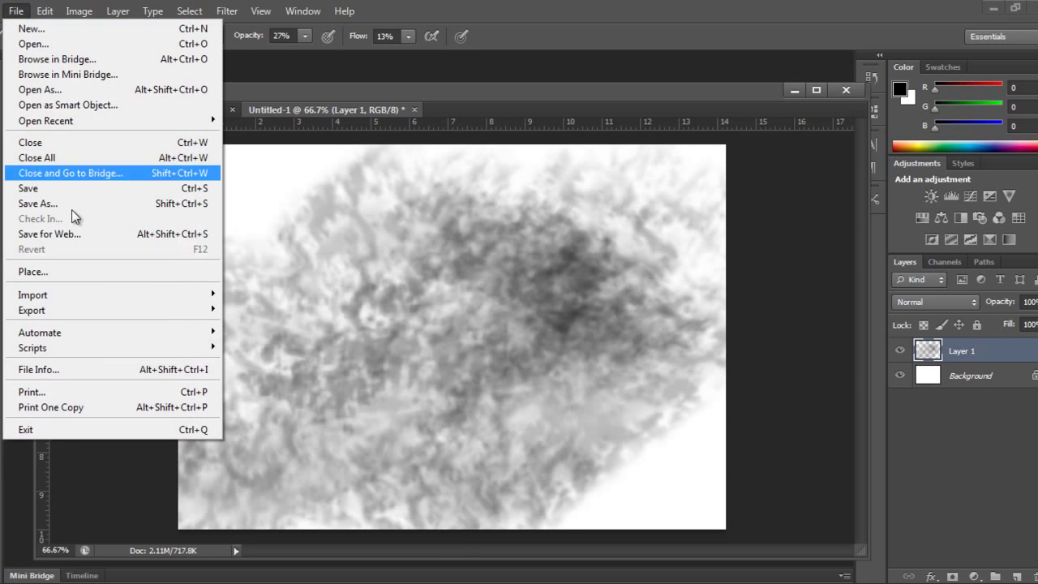
left_click(44, 202)
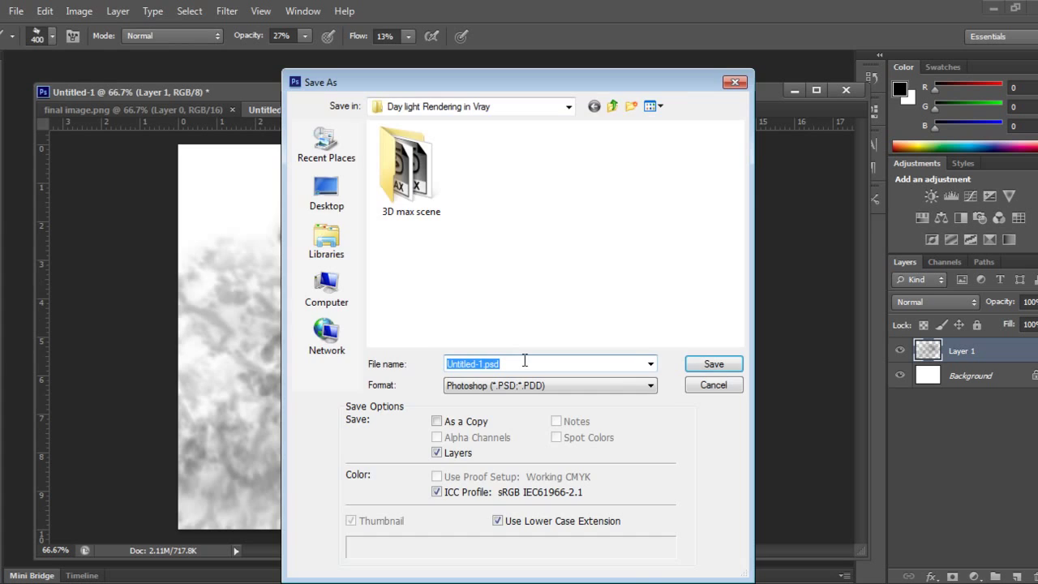
key("Escape")
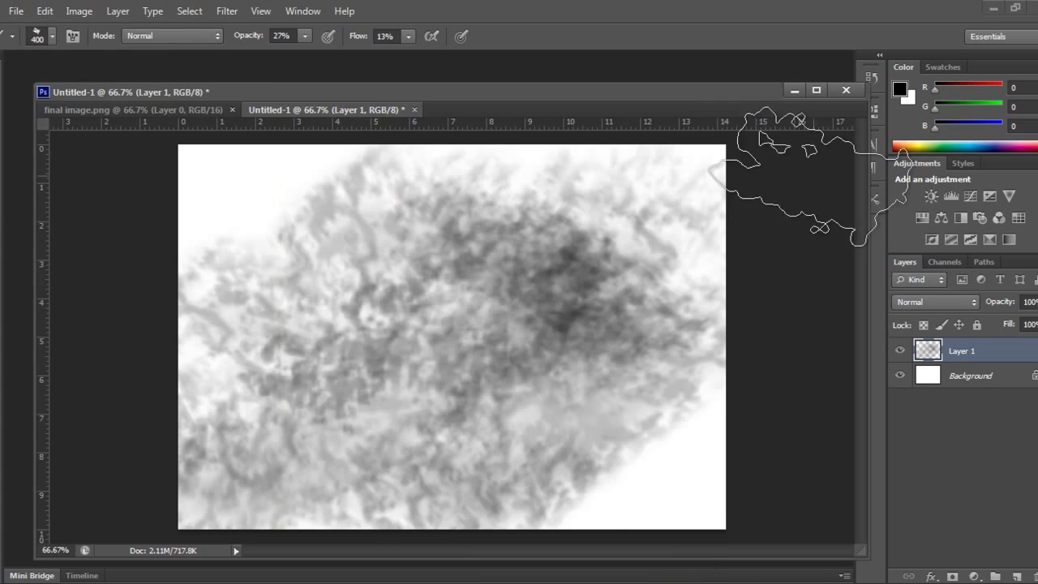
Step: Open Untitled-1.jpg as a new document and switch to the Move tool
left_click(94, 112)
left_click(16, 11)
left_click(28, 44)
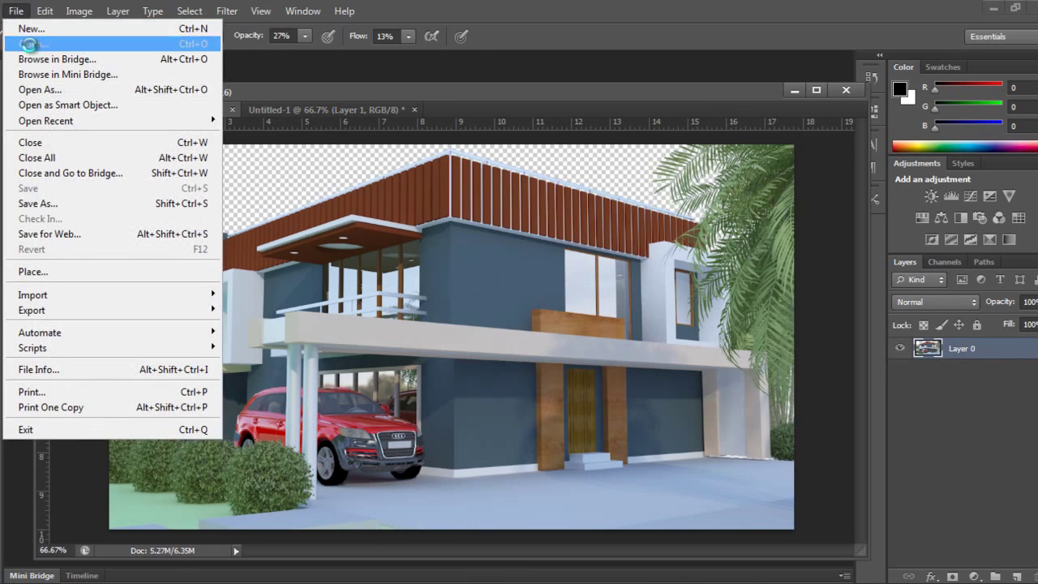
left_click(597, 313)
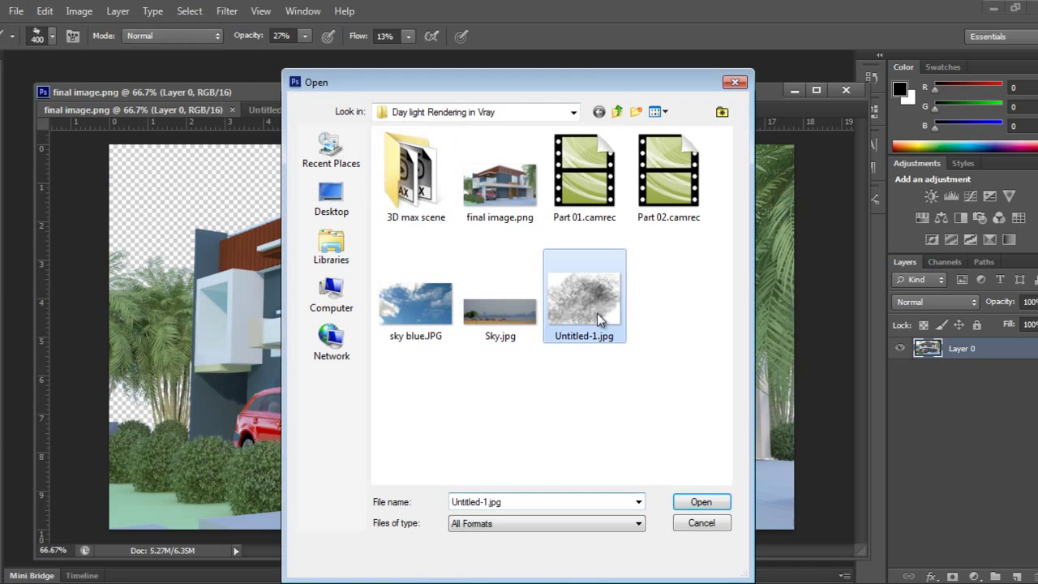
left_click(699, 503)
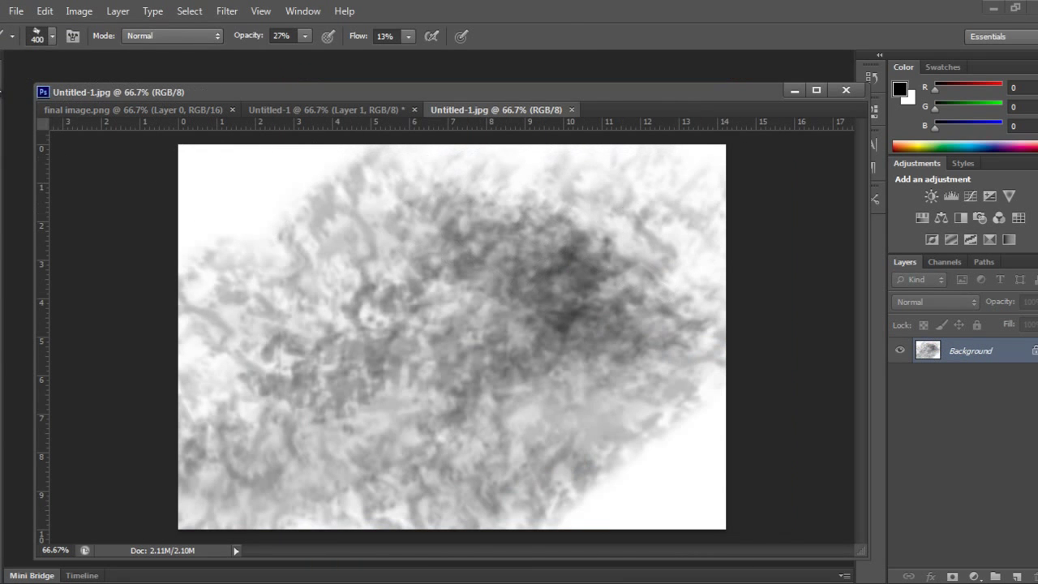
key("v")
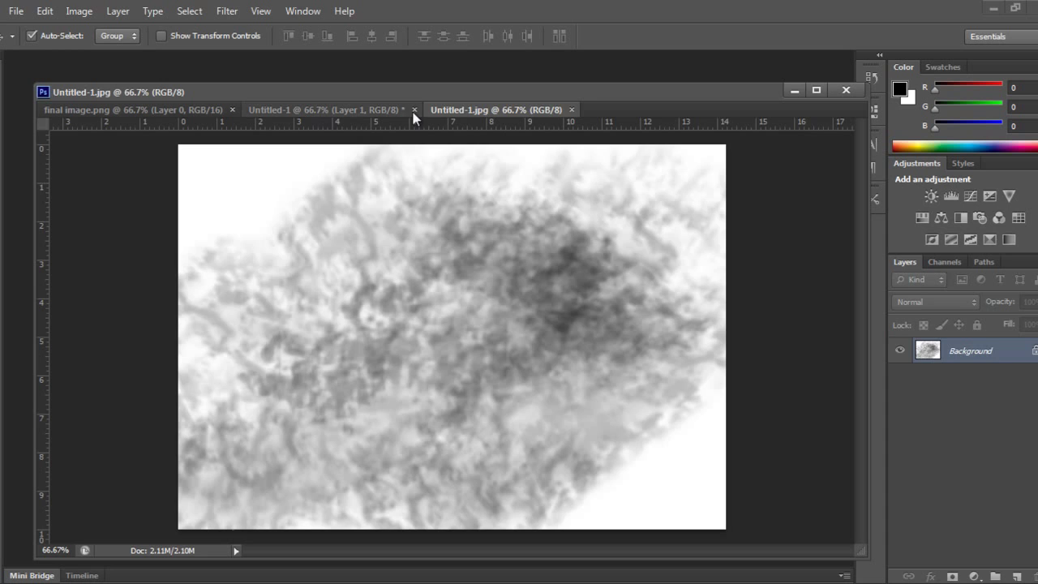
Step: Drag the cloud image into final image.png as Layer 1 and close the source window
left_click_drag(473, 109, 840, 145)
left_click_drag(857, 340, 491, 339)
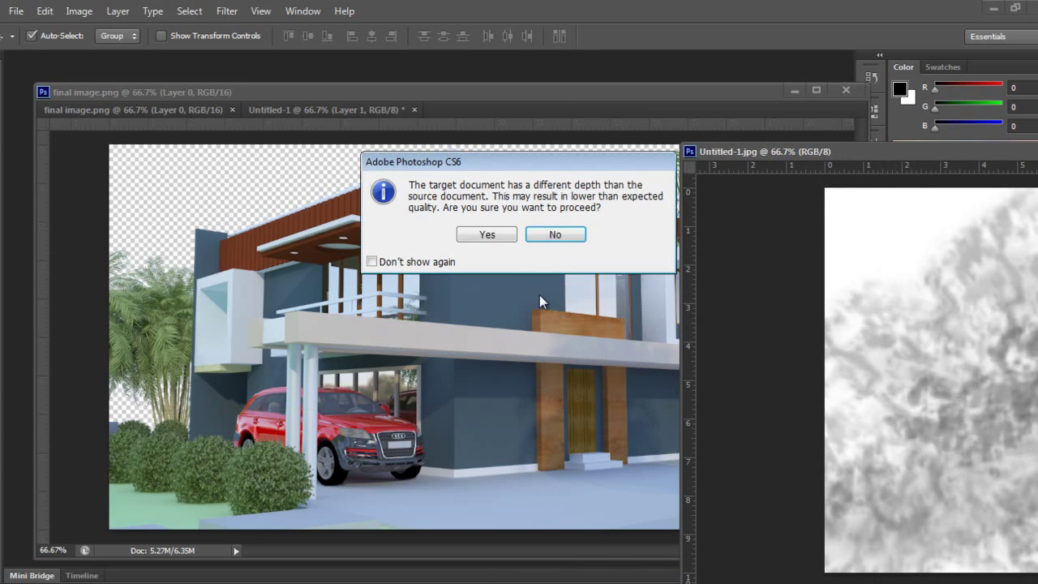
left_click(486, 234)
left_click_drag(409, 372, 153, 379)
left_click_drag(1002, 154, 442, 232)
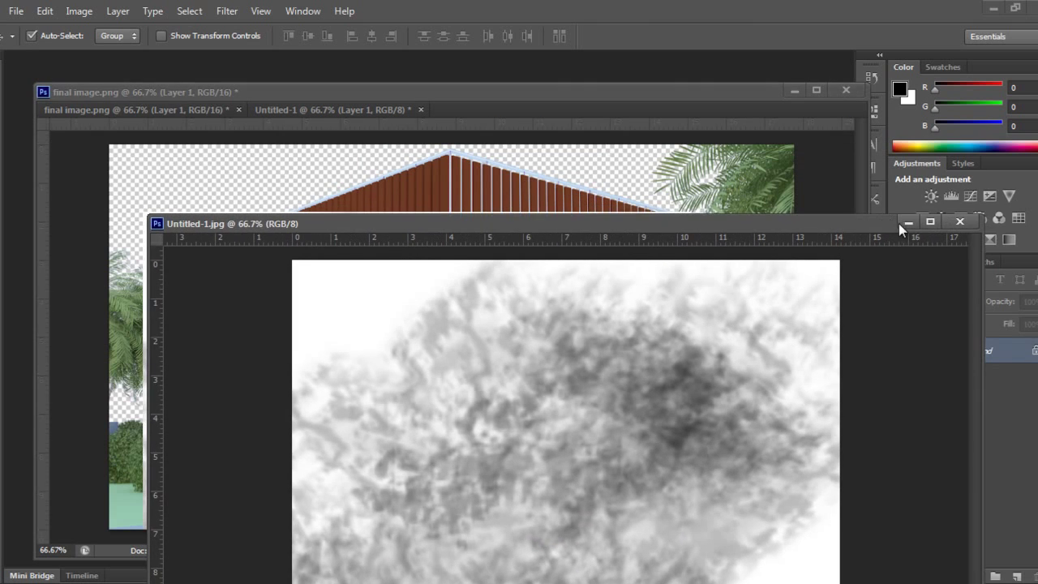
left_click(957, 222)
left_click_drag(387, 330, 406, 383)
Step: Scale the cloud layer to about 52% and move it to the lower right
key("ctrl+t")
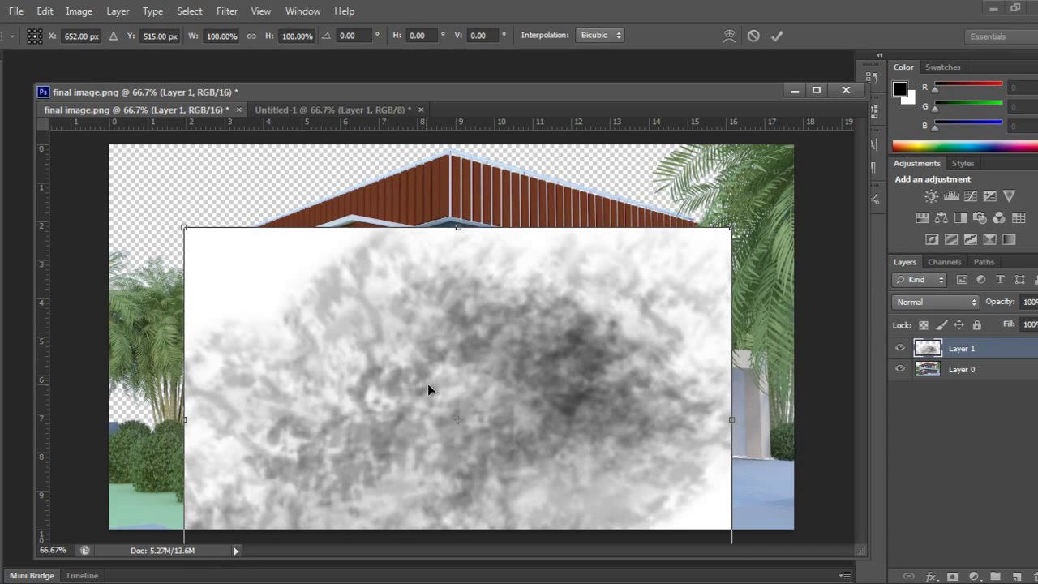
left_click_drag(427, 384, 460, 373)
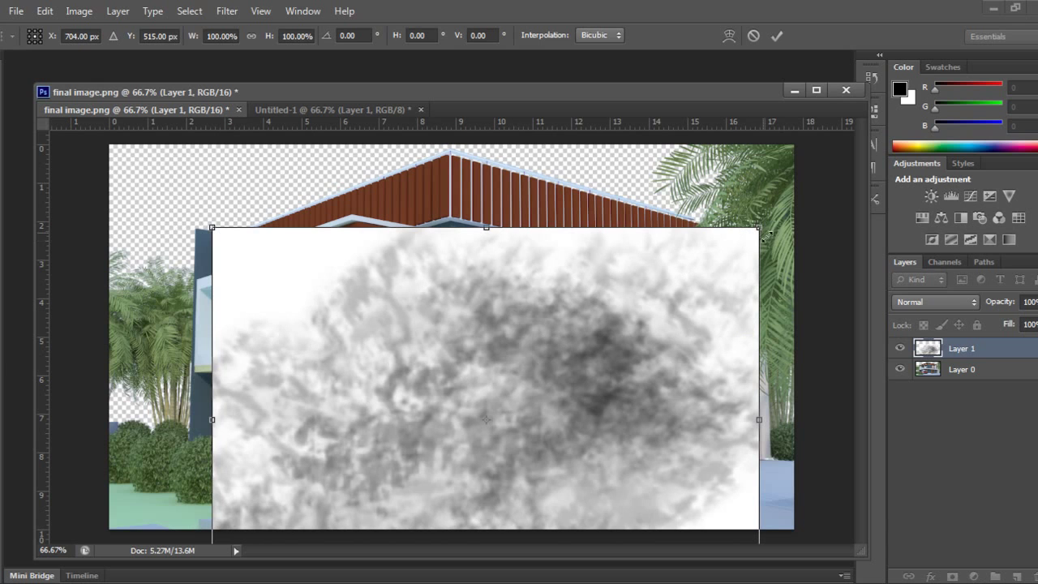
left_click_drag(747, 274, 630, 324)
left_click_drag(508, 424, 538, 428)
Step: Use a perspective transform to reshape the cloud layer into a ground plane along the driveway
right_click(537, 428)
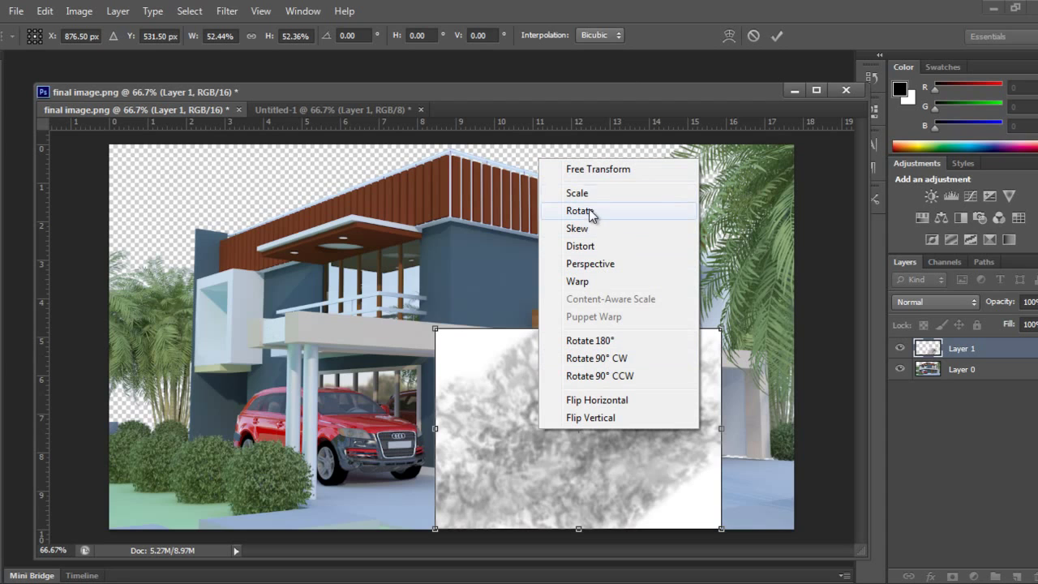
left_click(590, 263)
left_click_drag(720, 333, 711, 451)
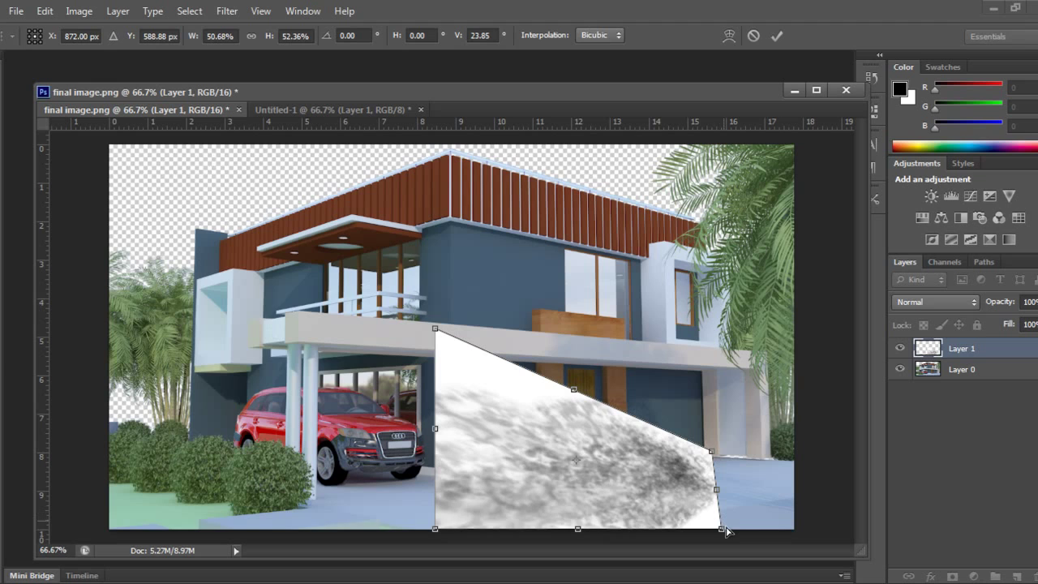
left_click_drag(719, 529, 788, 503)
left_click_drag(435, 330, 325, 489)
left_click_drag(432, 531, 458, 542)
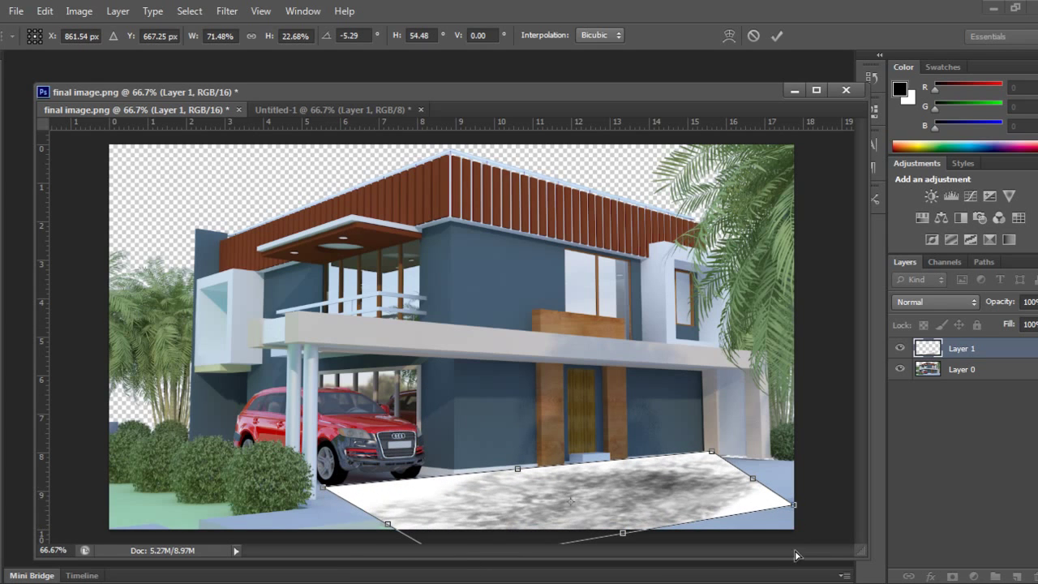
left_click_drag(827, 501, 892, 482)
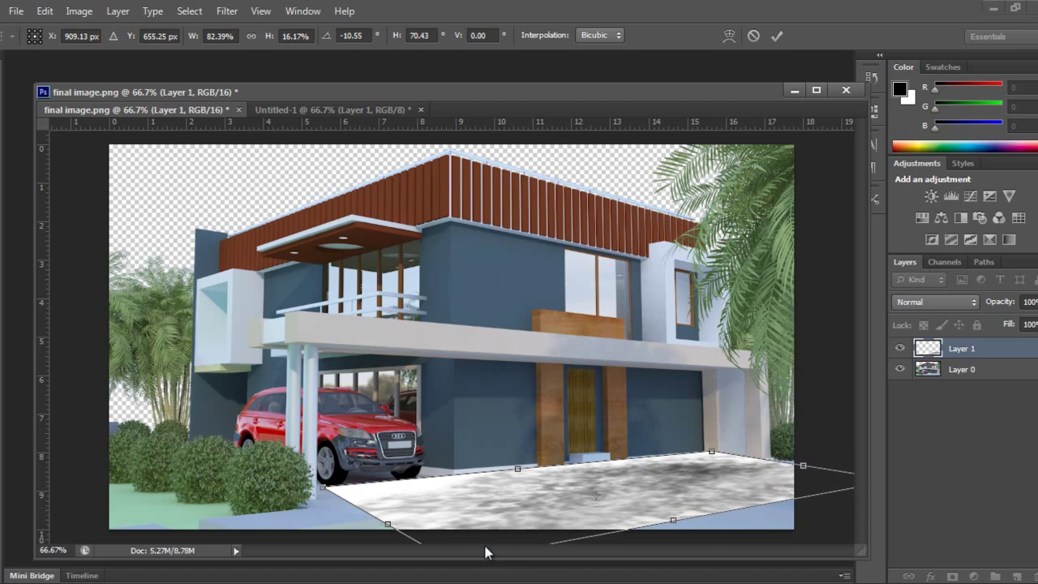
key("ctrl+minus")
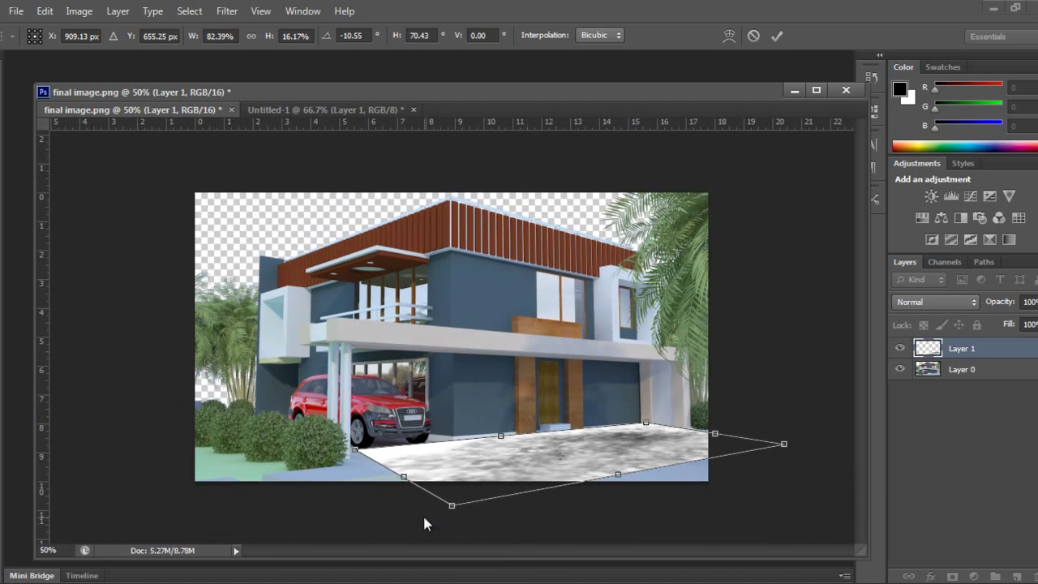
left_click_drag(453, 510, 527, 564)
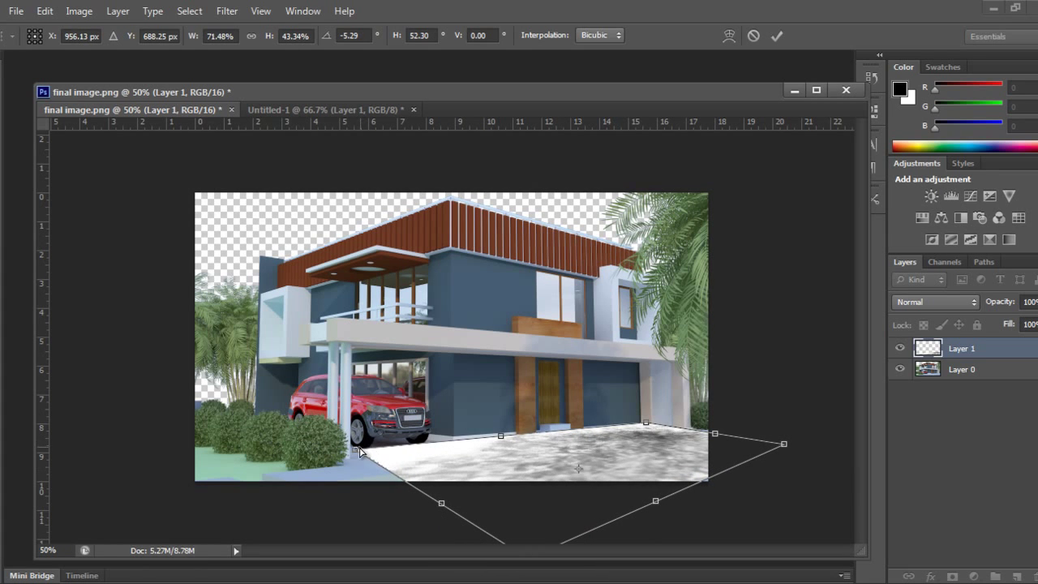
left_click_drag(354, 448, 386, 444)
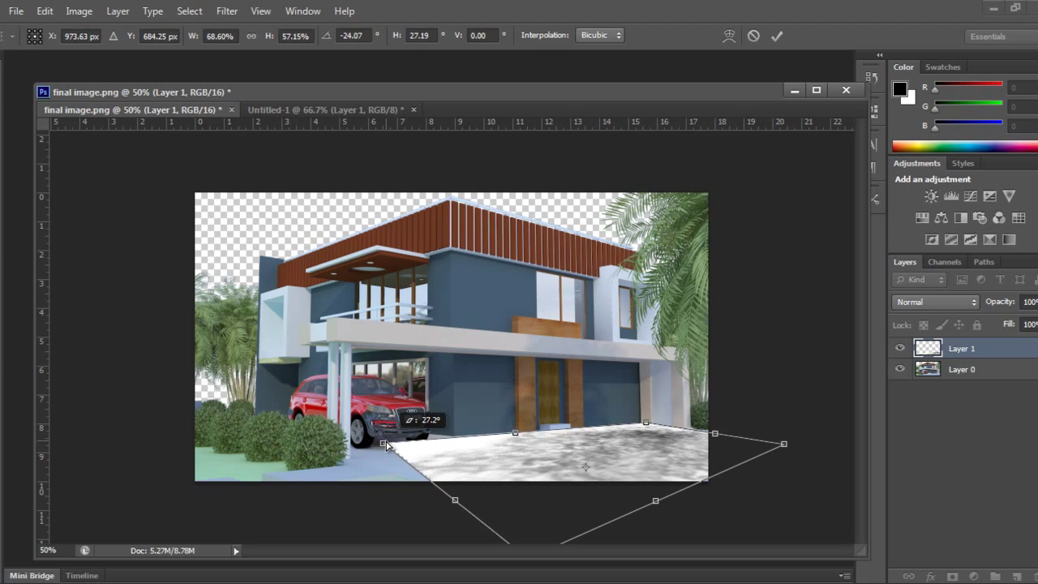
Step: Commit the transform, then set the ground layer to Multiply at 89% opacity
key("Return")
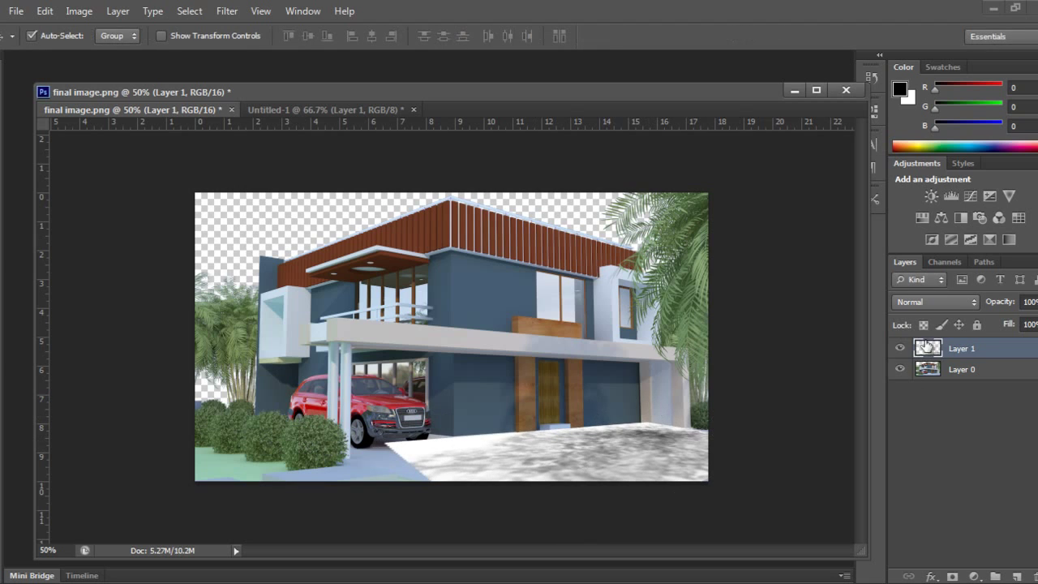
left_click(936, 304)
left_click(915, 62)
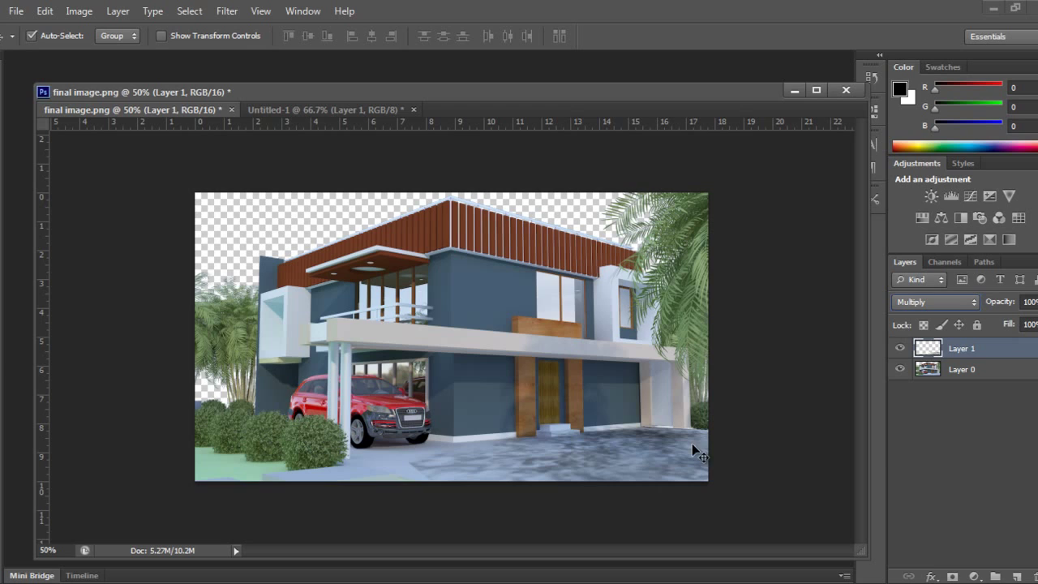
left_click_drag(1005, 303, 973, 398)
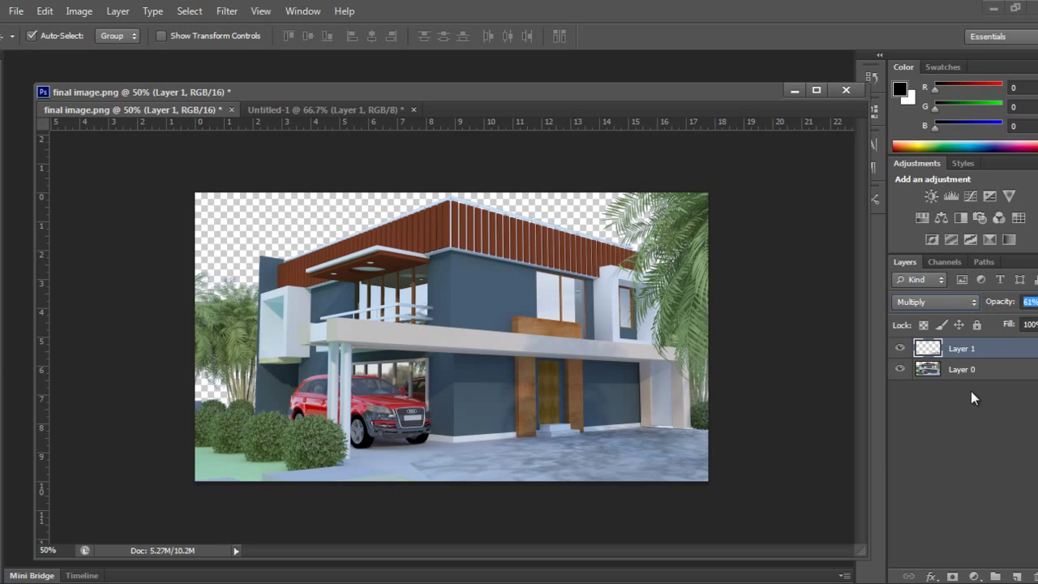
Step: Mask Layer 1 with a 0%-hardness brush at 100% opacity and flow, then lower the layer to 46%
left_click(952, 576)
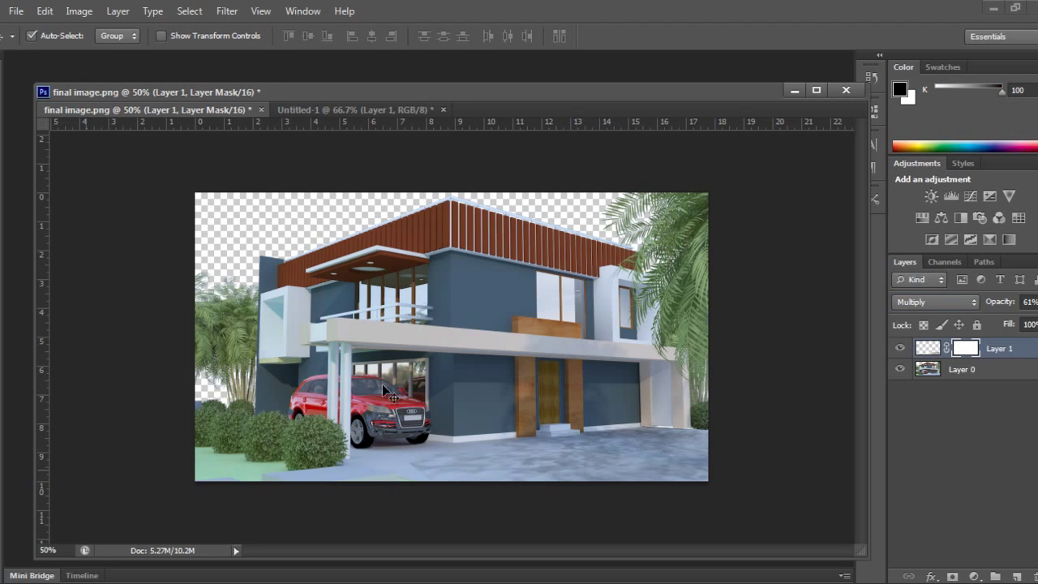
key("b")
right_click(578, 344)
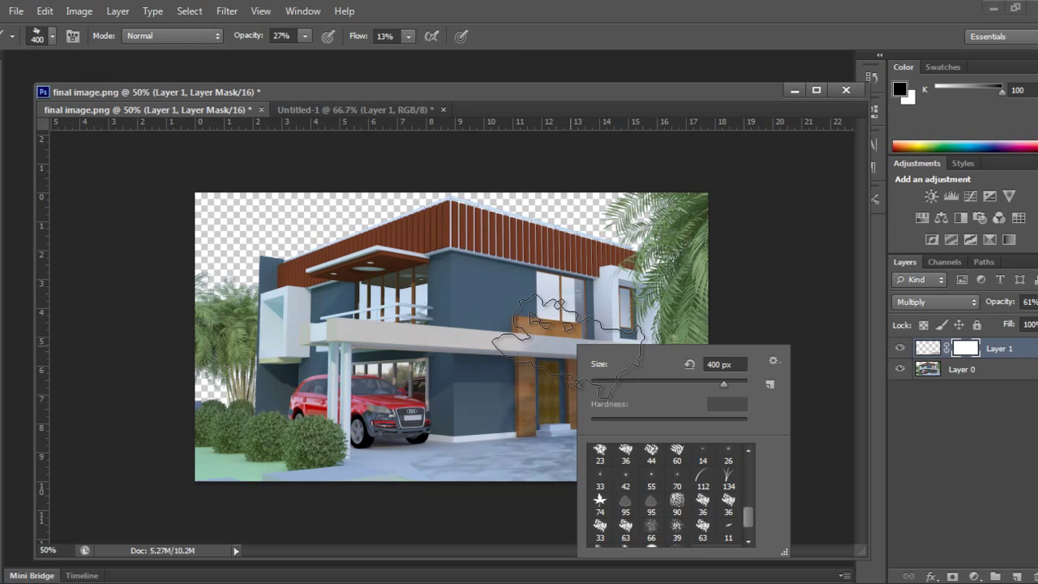
left_click_drag(749, 524, 755, 466)
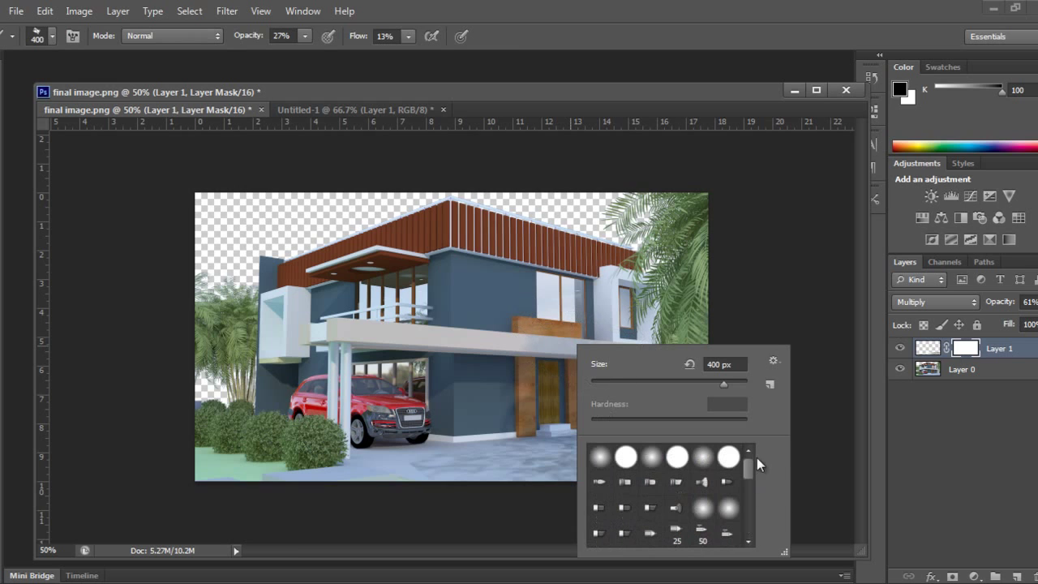
left_click(702, 457)
left_click(440, 441)
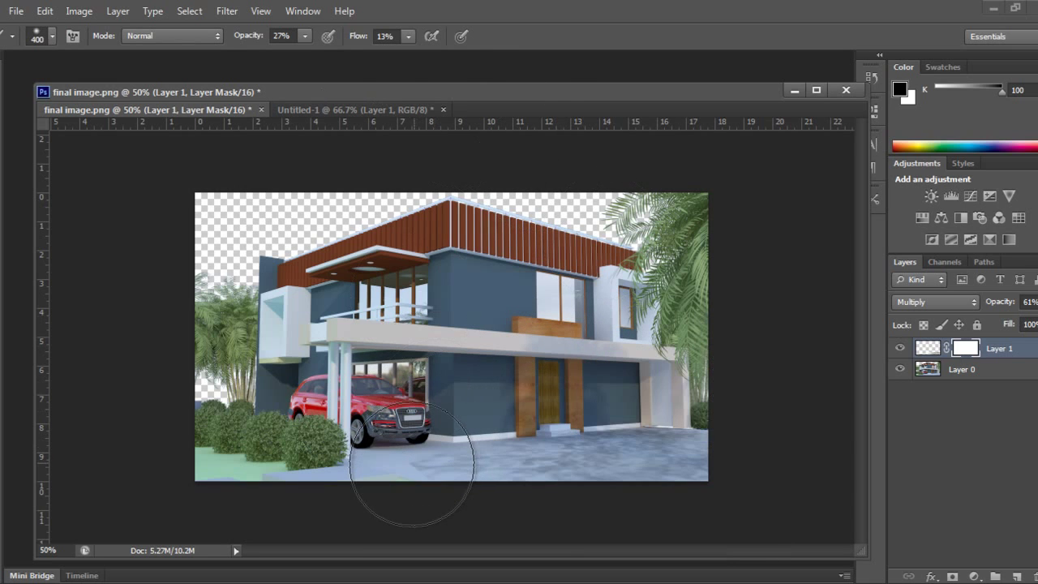
left_click_drag(252, 40, 410, 33)
left_click_drag(347, 41, 527, 36)
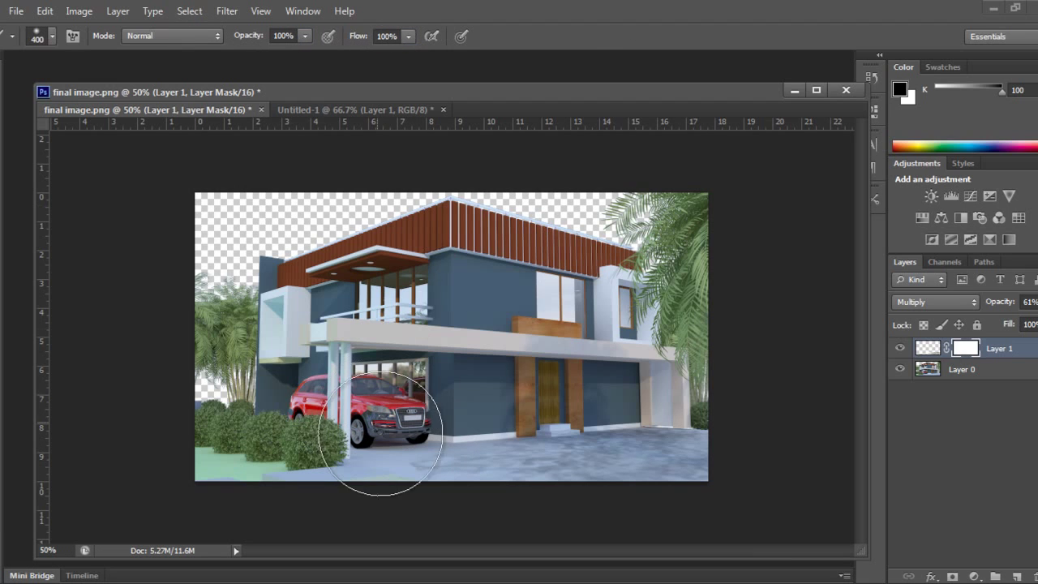
mouse_move(487, 498)
left_mouse_down()
mouse_move(557, 414)
mouse_move(562, 349)
mouse_move(548, 372)
mouse_move(615, 350)
mouse_move(656, 371)
left_mouse_up()
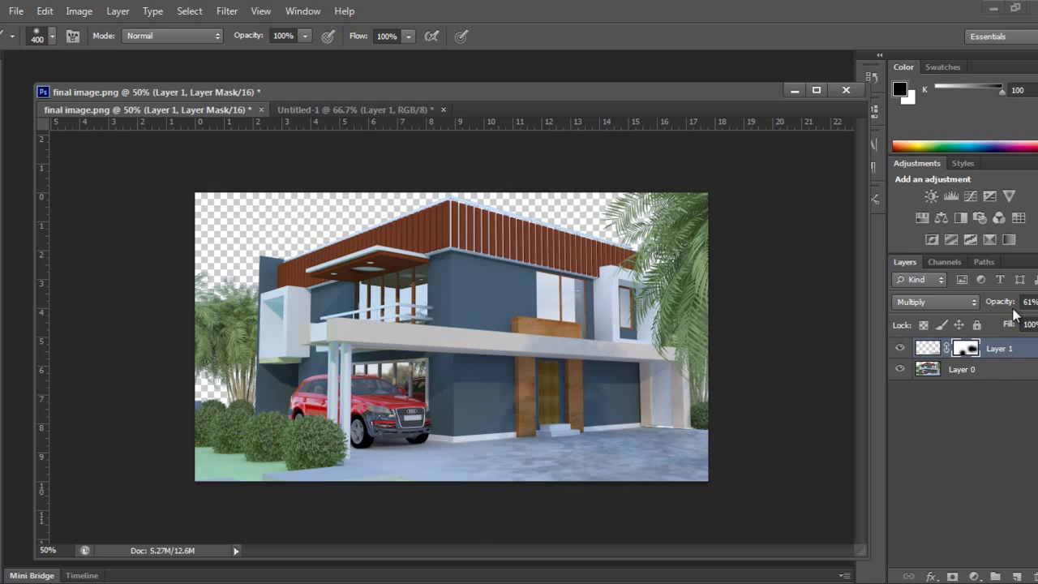
left_click_drag(1009, 303, 990, 305)
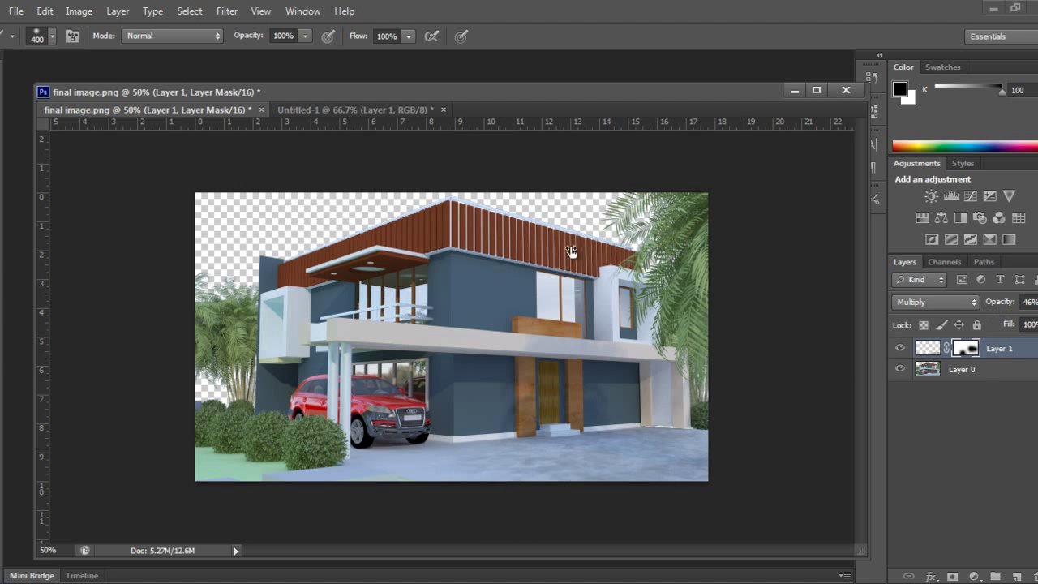
Step: Alt-drag a leftward-shifted duplicate of the shading layer, creating Layer 1 copy
key("v")
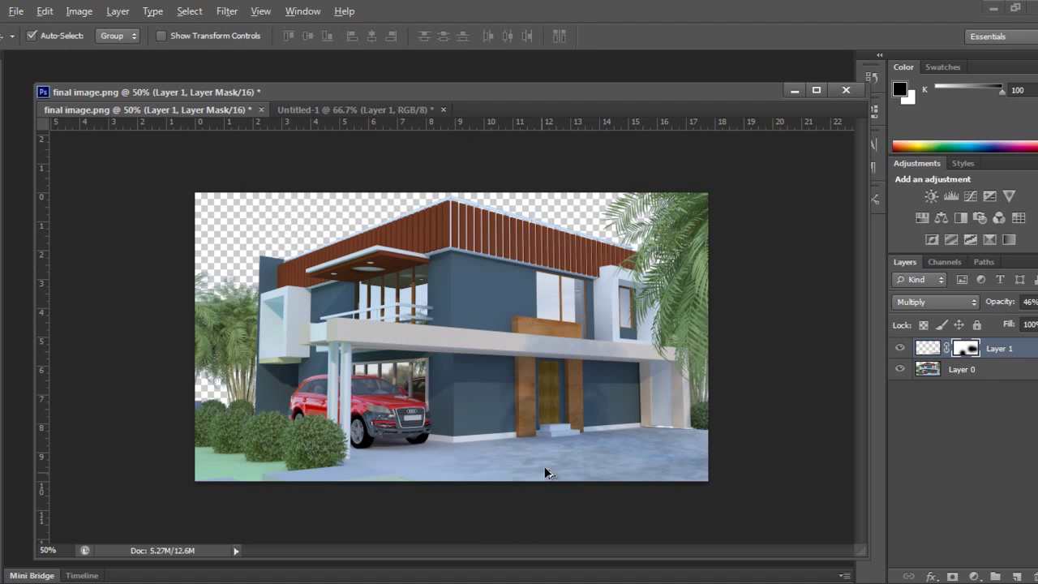
mouse_move(545, 472)
left_mouse_down()
mouse_move(465, 487)
mouse_move(297, 489)
left_mouse_up()
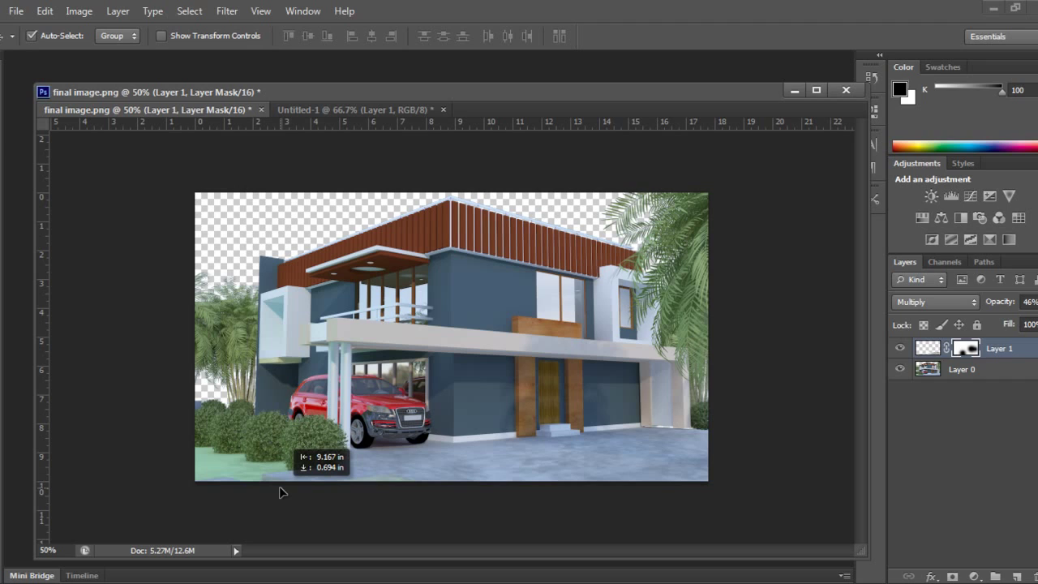
left_click_drag(279, 486, 316, 495)
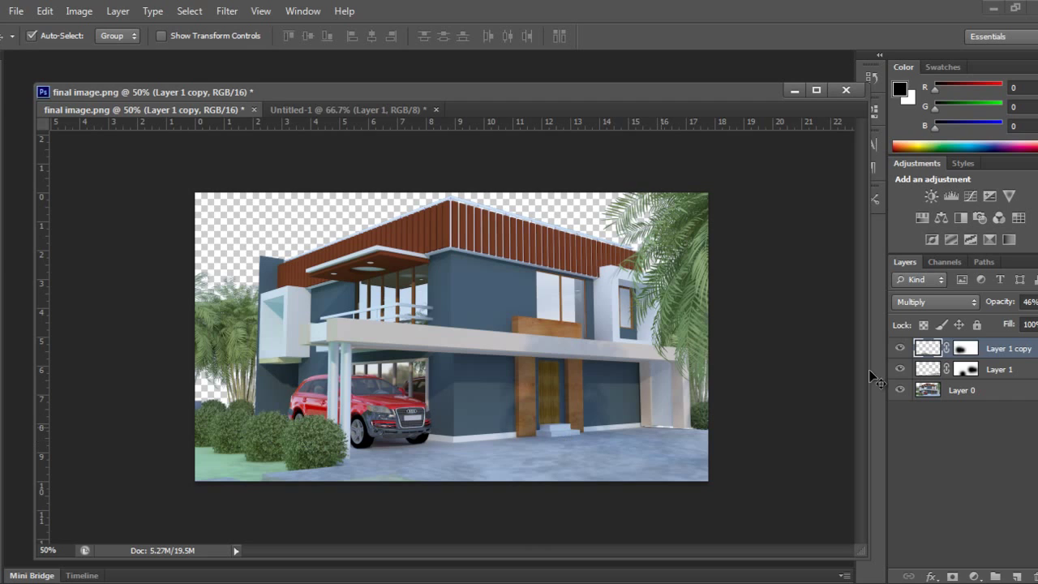
Step: Toggle Layer 1 copy's visibility to compare, then select Layer 0
left_click(902, 348)
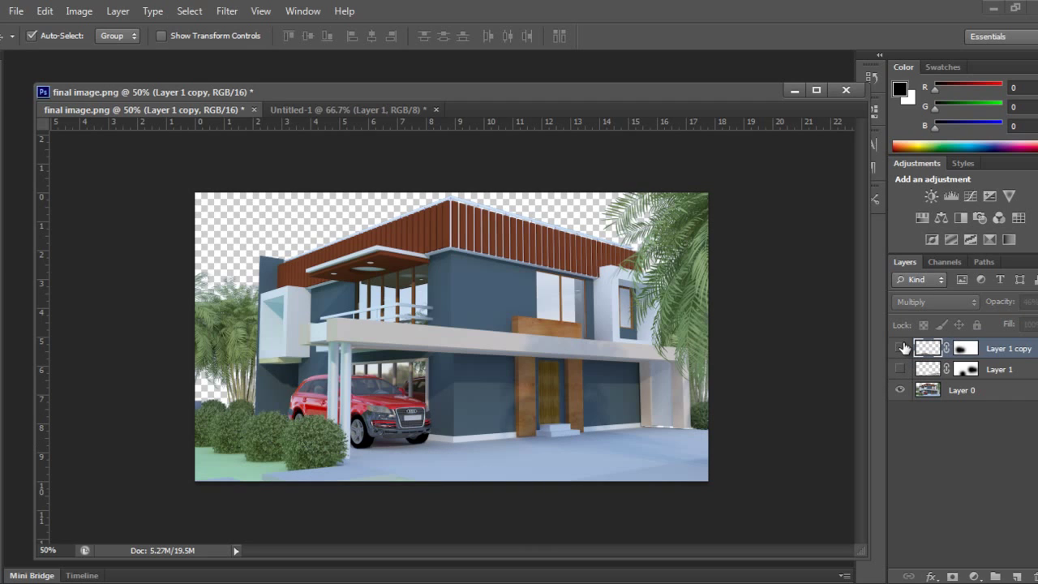
left_click(902, 348)
left_click(901, 368)
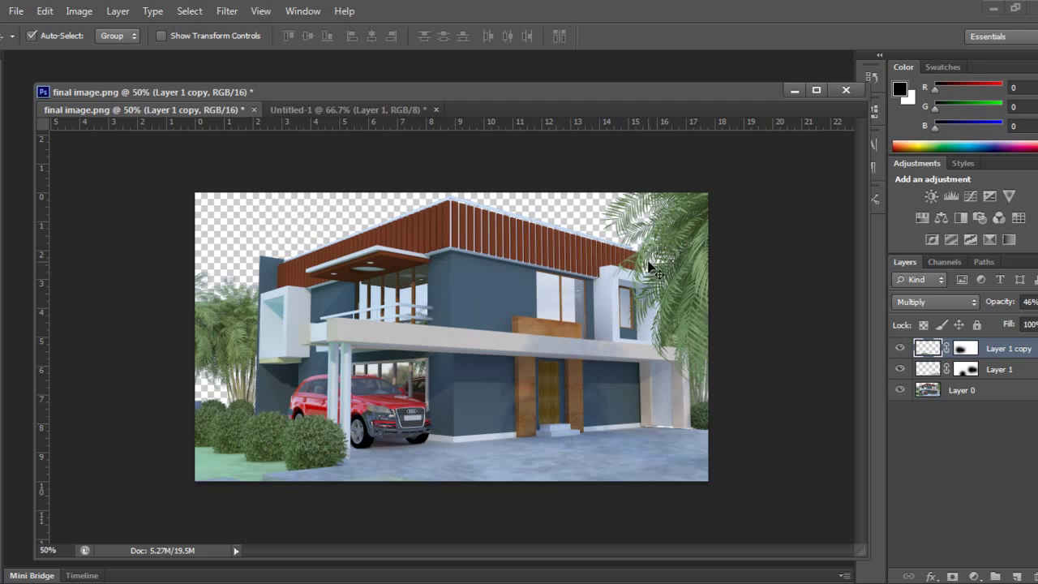
left_click(931, 392)
Step: Add Layer 2 below Layer 0 and fill it with light blue (RGB 124/176/255)
left_click(1017, 575)
left_click_drag(944, 392, 932, 444)
left_click(899, 89)
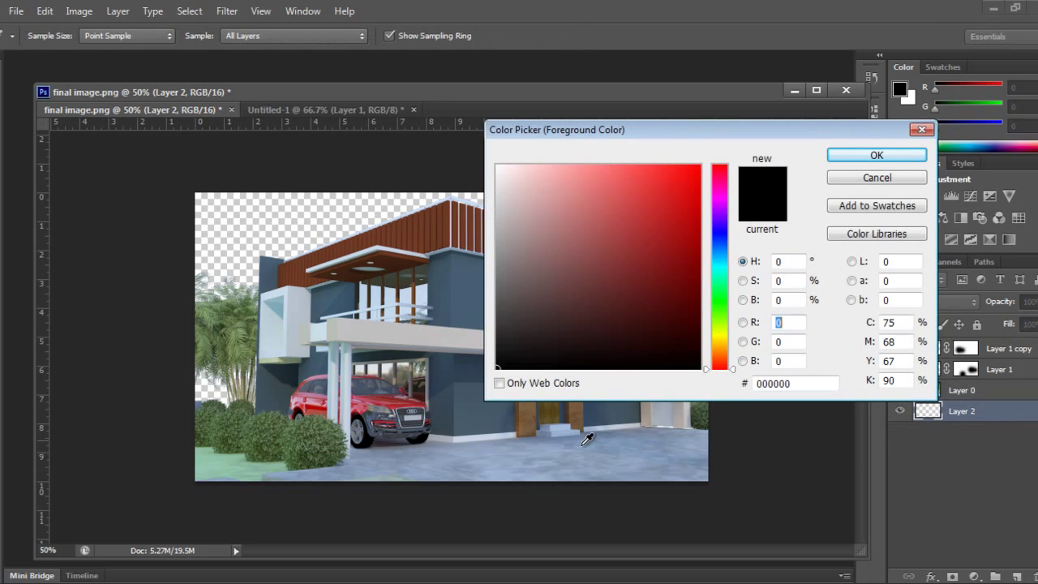
left_click(490, 439)
mouse_move(553, 291)
left_mouse_down()
mouse_move(563, 183)
mouse_move(580, 164)
mouse_move(600, 165)
left_mouse_up()
left_click(847, 154)
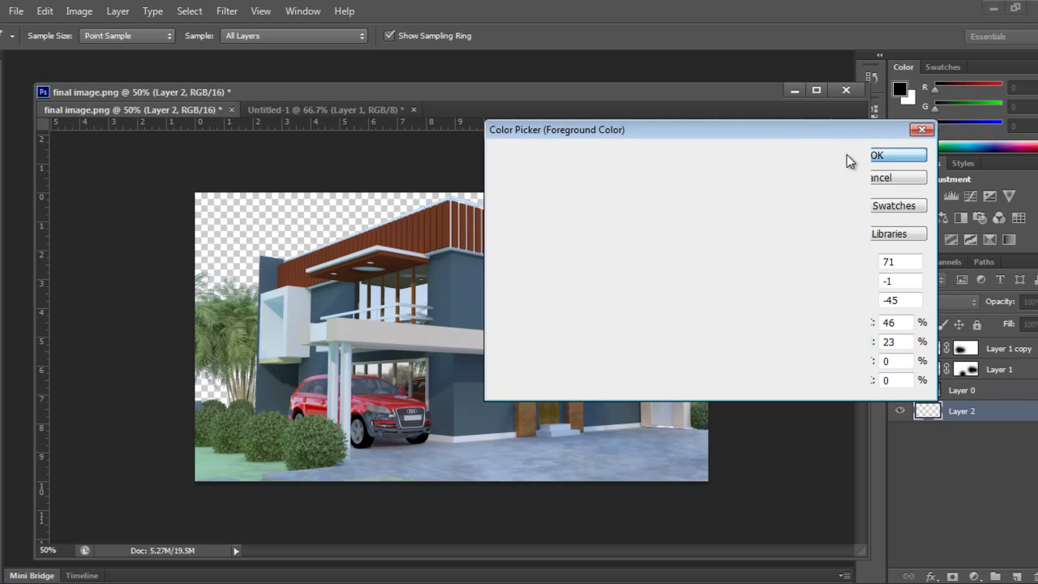
key("alt+BackSpace")
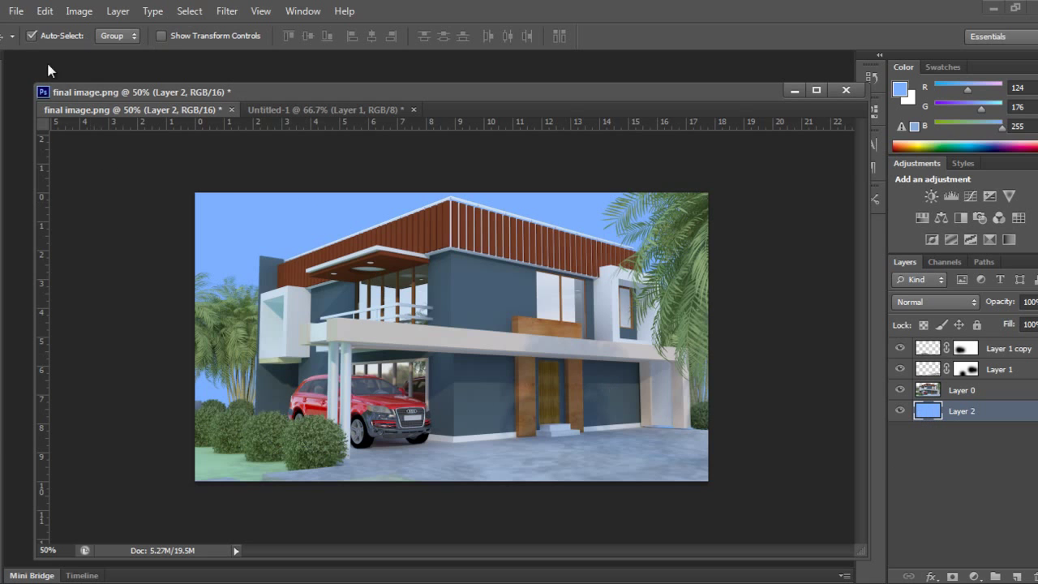
Step: Open sky blue.JPG, drag it into the house document as Layer 3, and close it
left_click(16, 10)
left_click(31, 39)
left_click(415, 304)
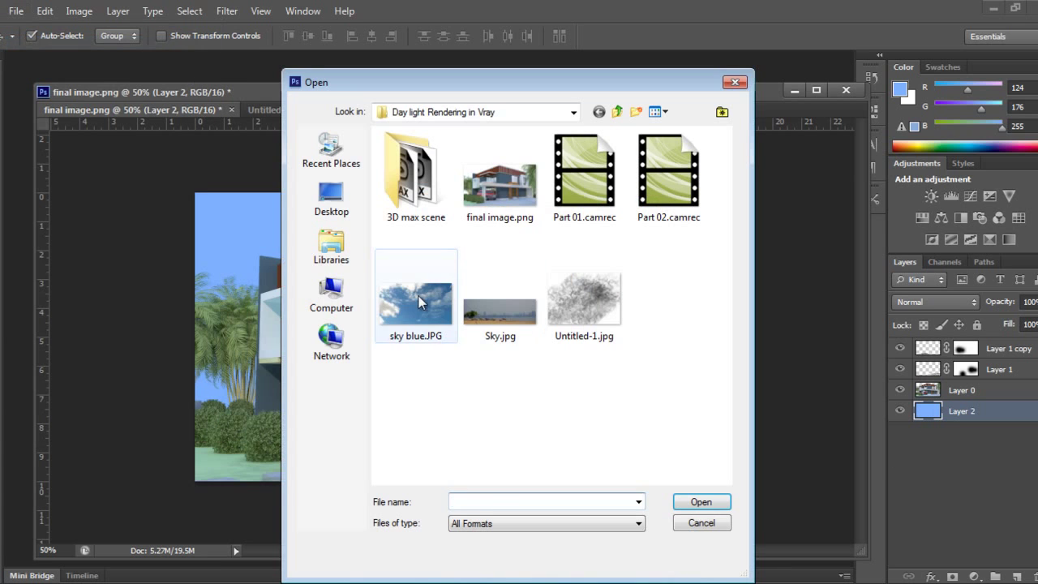
left_click(714, 502)
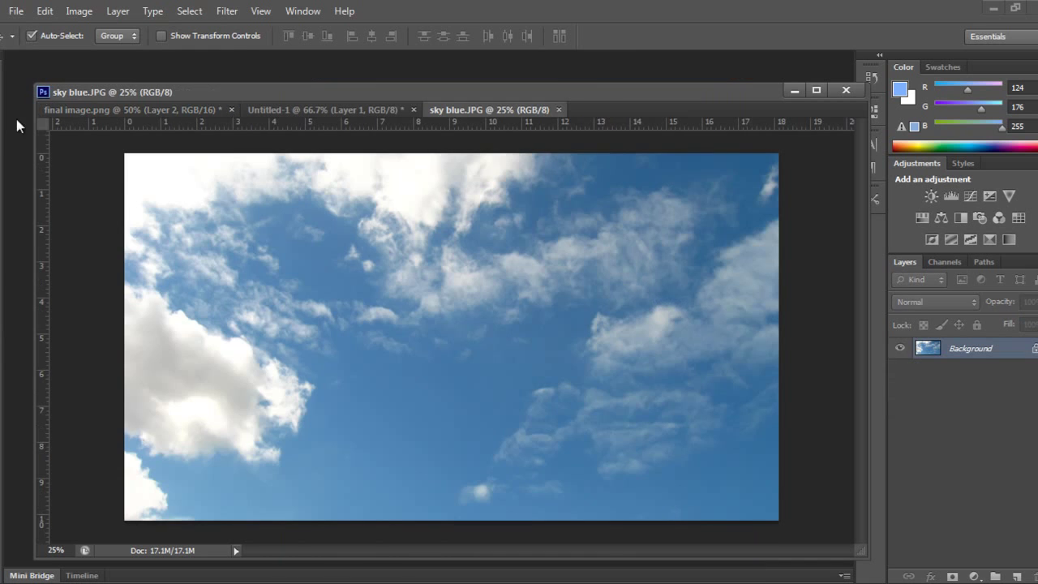
left_click_drag(471, 111, 580, 195)
left_click_drag(660, 301, 282, 230)
left_click(510, 235)
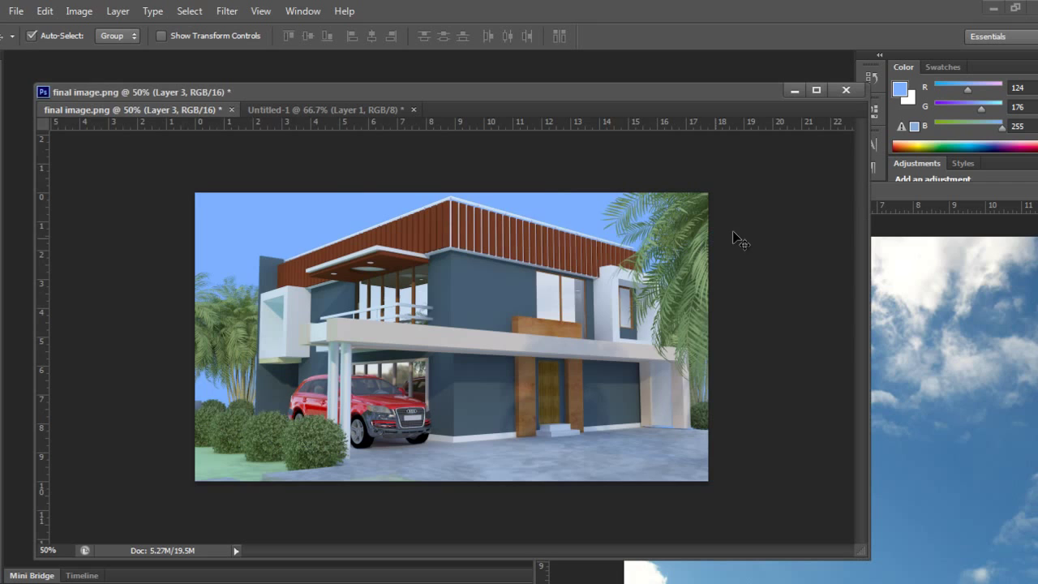
left_click_drag(908, 203, 256, 273)
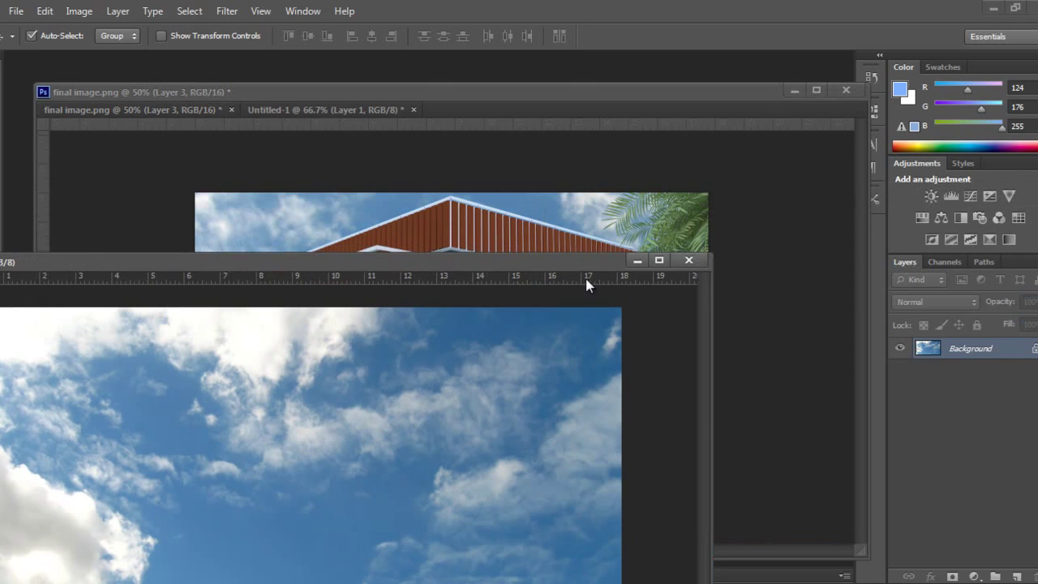
left_click(689, 261)
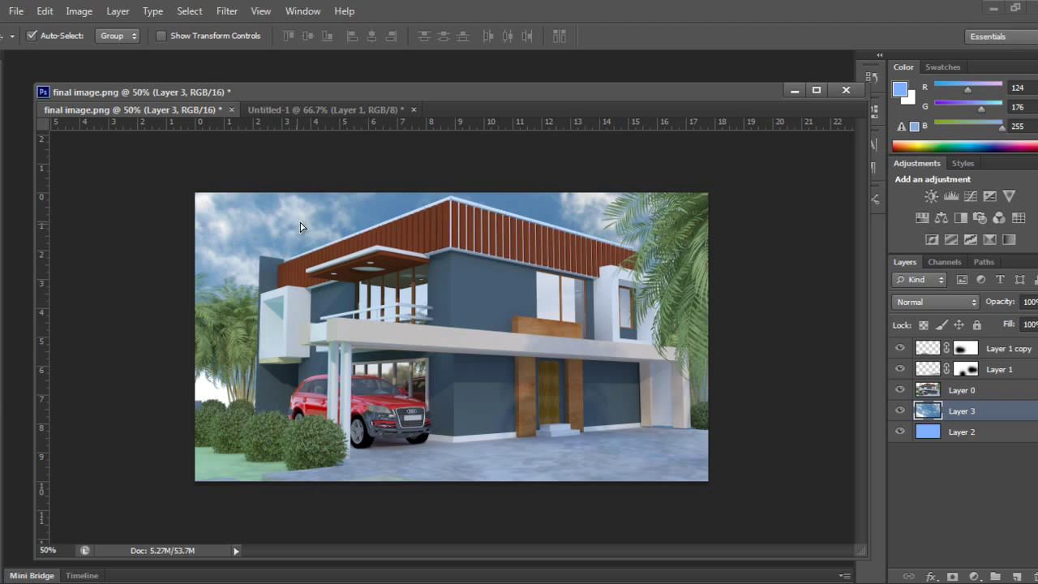
Step: Scale the sky layer down to about 53% and zoom back to 50%
mouse_move(300, 226)
left_mouse_down()
mouse_move(308, 209)
mouse_move(298, 229)
left_mouse_up()
key("ctrl+t")
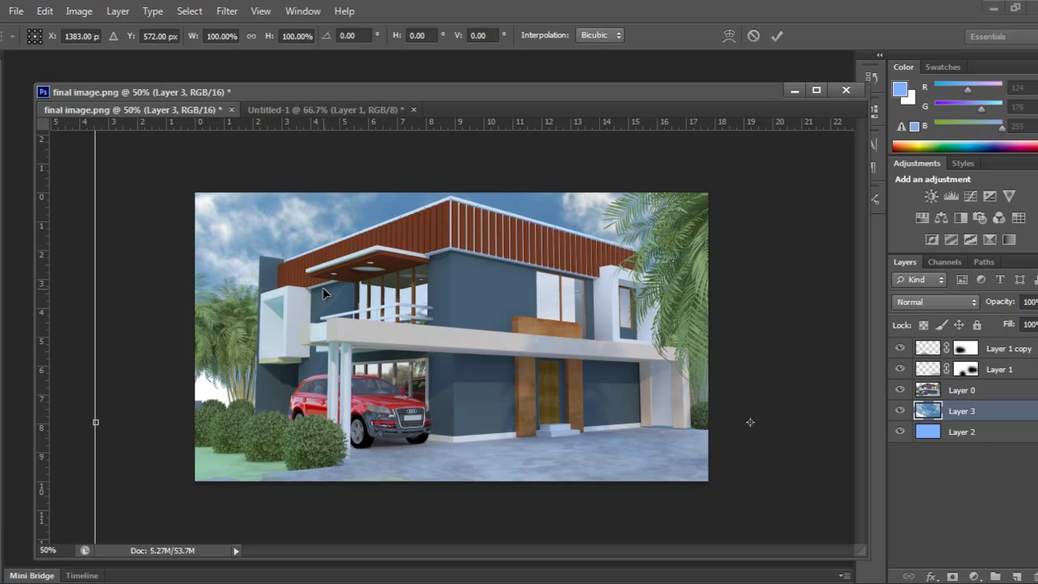
key("ctrl+0")
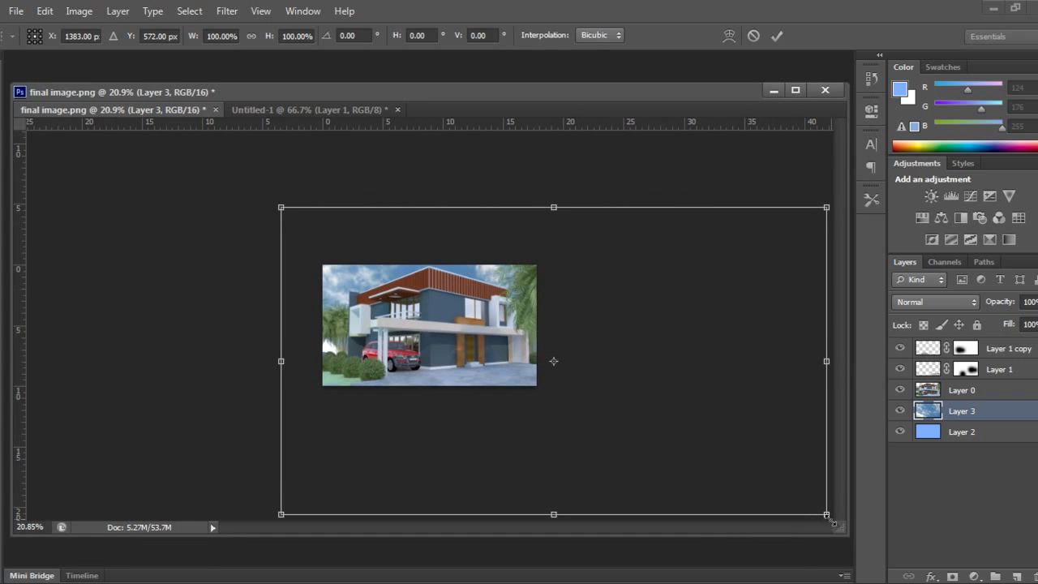
left_click_drag(828, 515, 552, 395)
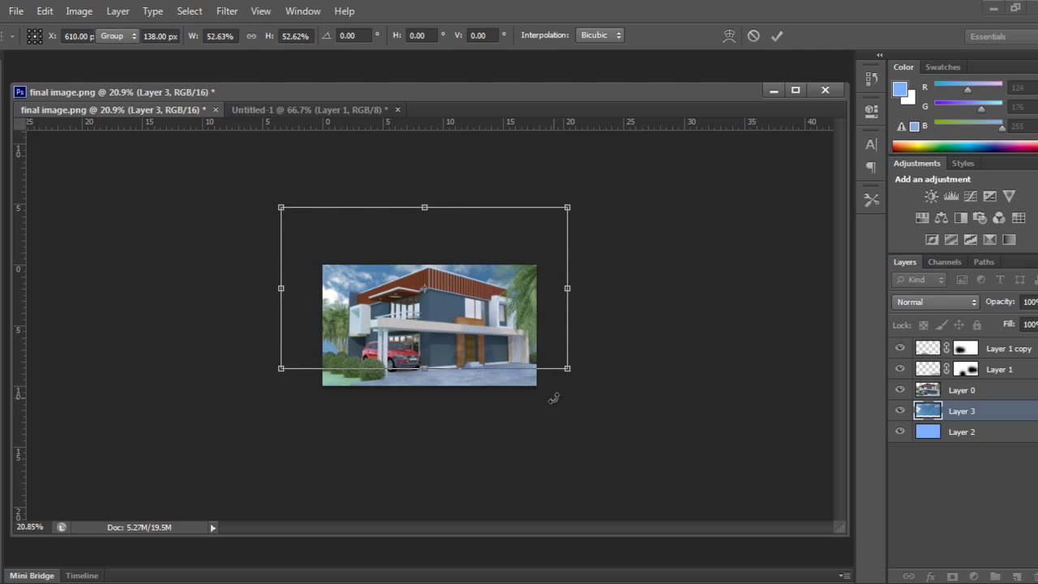
key("Return")
key("ctrl+plus")
key("ctrl+plus")
key("ctrl+plus")
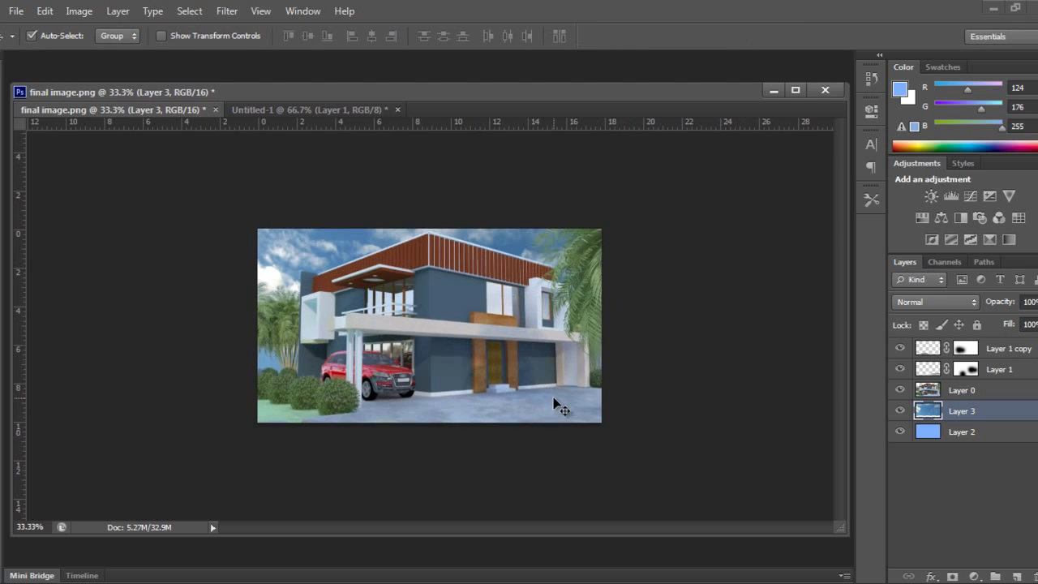
Step: Apply Levels to house render Layer 0 with input values 10, 0.91 and about 207
left_click(928, 393)
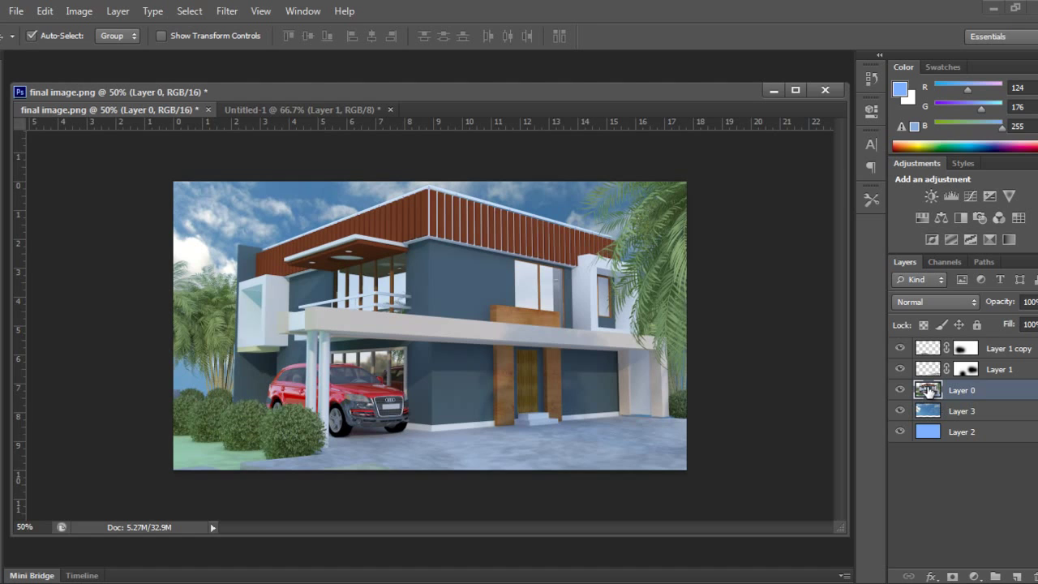
left_click(899, 391)
left_click(899, 391)
key("ctrl+l")
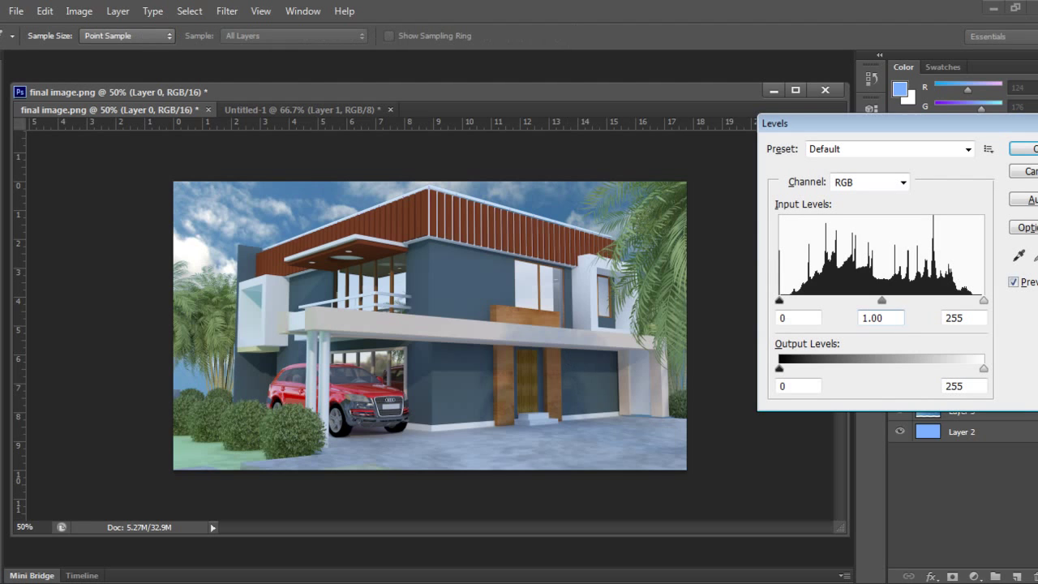
left_click_drag(981, 303, 946, 307)
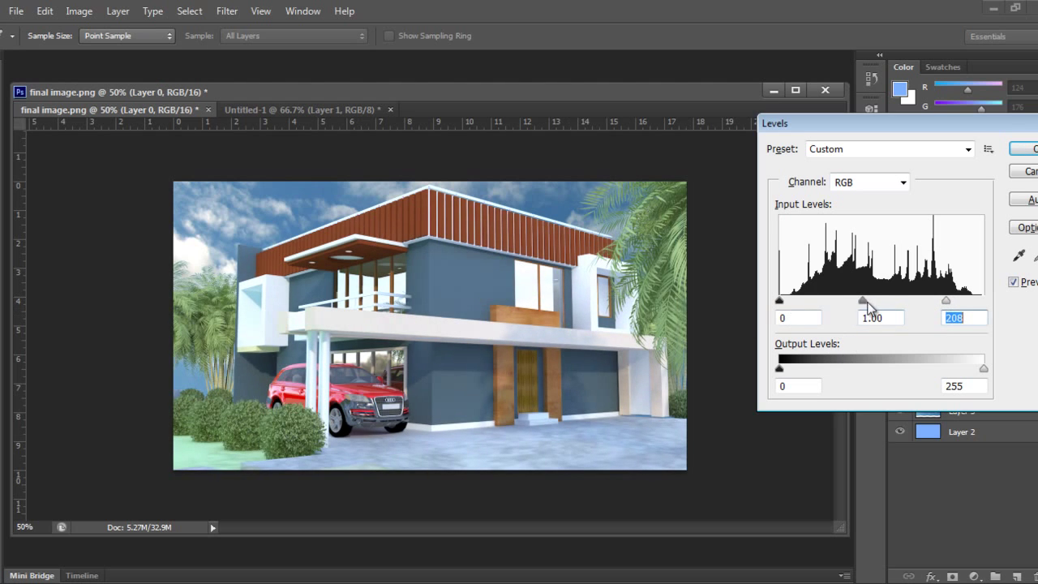
left_click_drag(867, 305, 870, 304)
left_click_drag(780, 301, 788, 305)
left_click_drag(944, 302, 946, 306)
left_click_drag(911, 127, 728, 148)
left_click(855, 172)
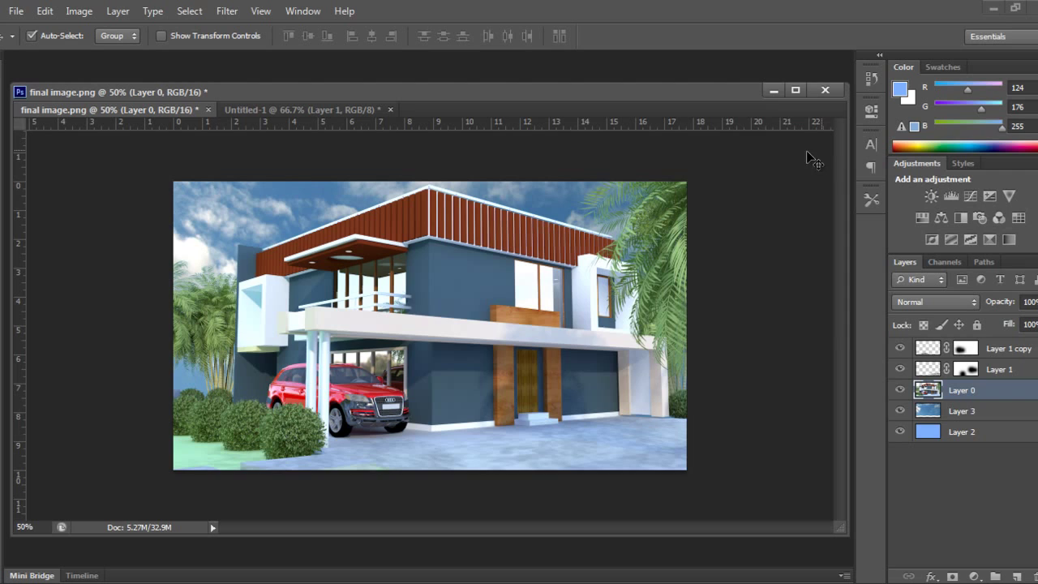
Step: Compare the scene with and without the cloudy sky layer
left_click(901, 411)
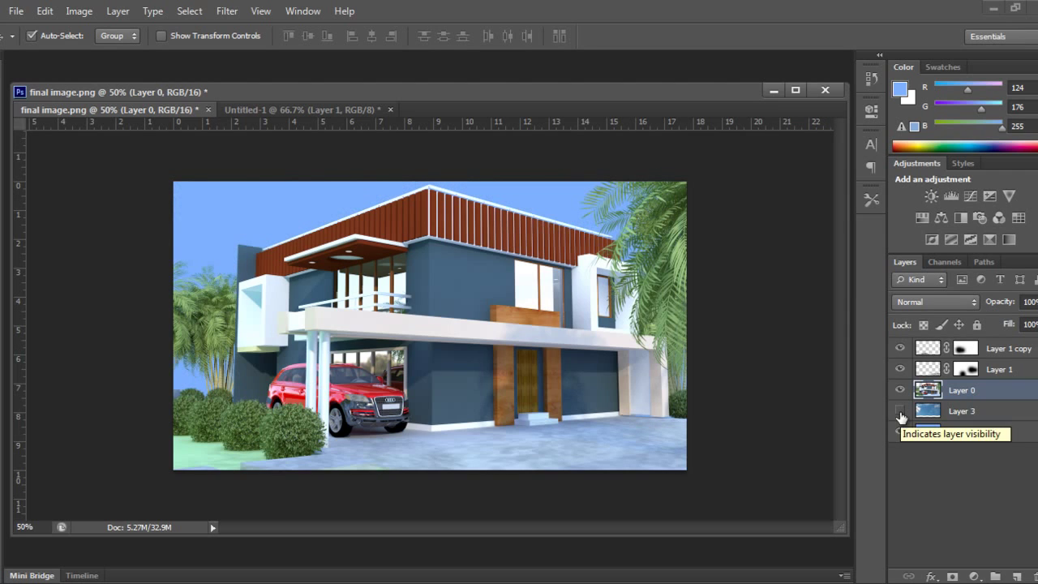
left_click(900, 411)
left_click(900, 411)
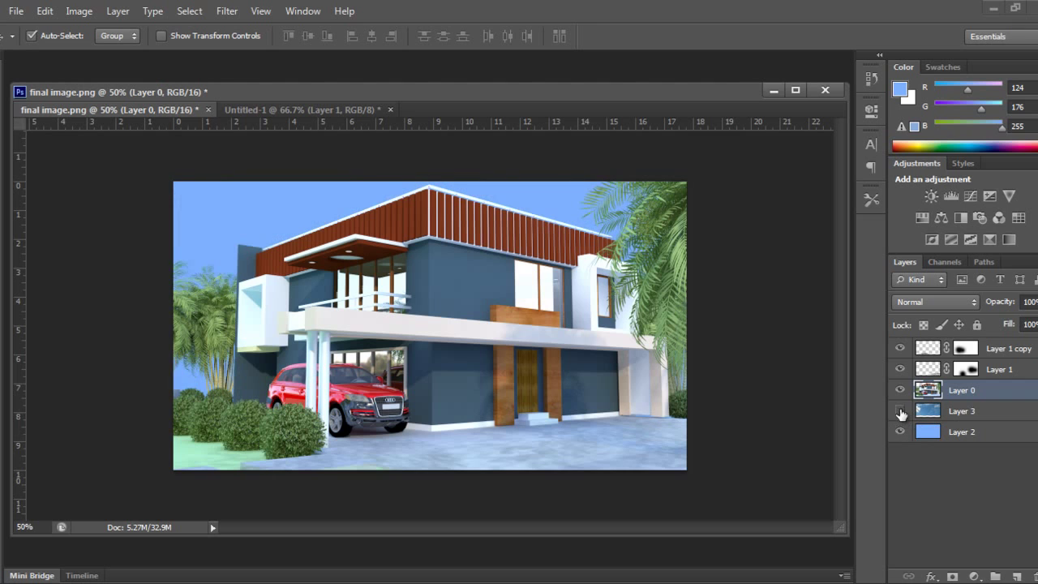
left_click(900, 411)
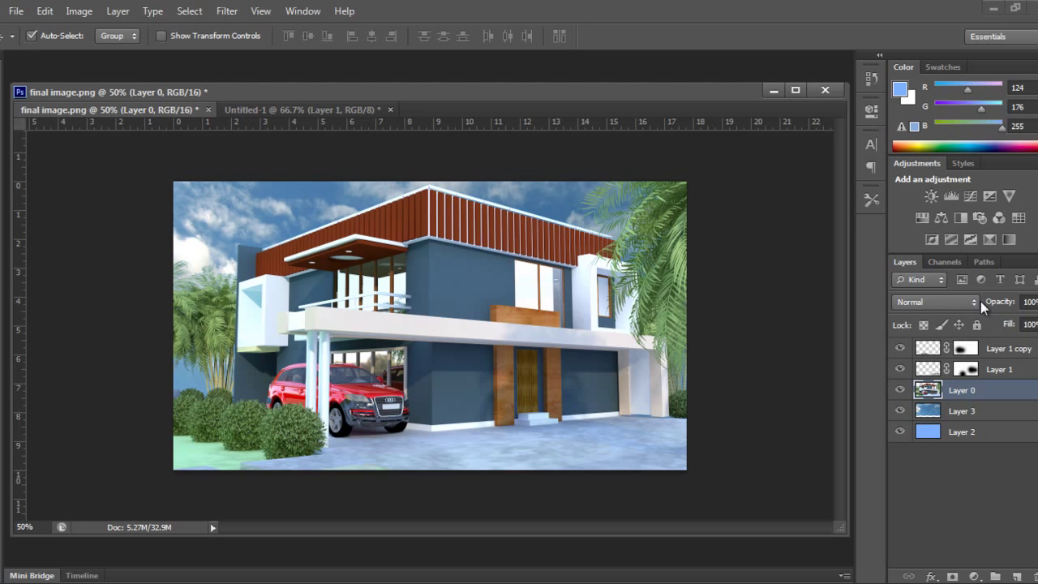
left_click_drag(993, 302, 973, 304)
Step: Mask sky Layer 3 with soft black strokes at 54% brush opacity to fade clouds
left_click(944, 412)
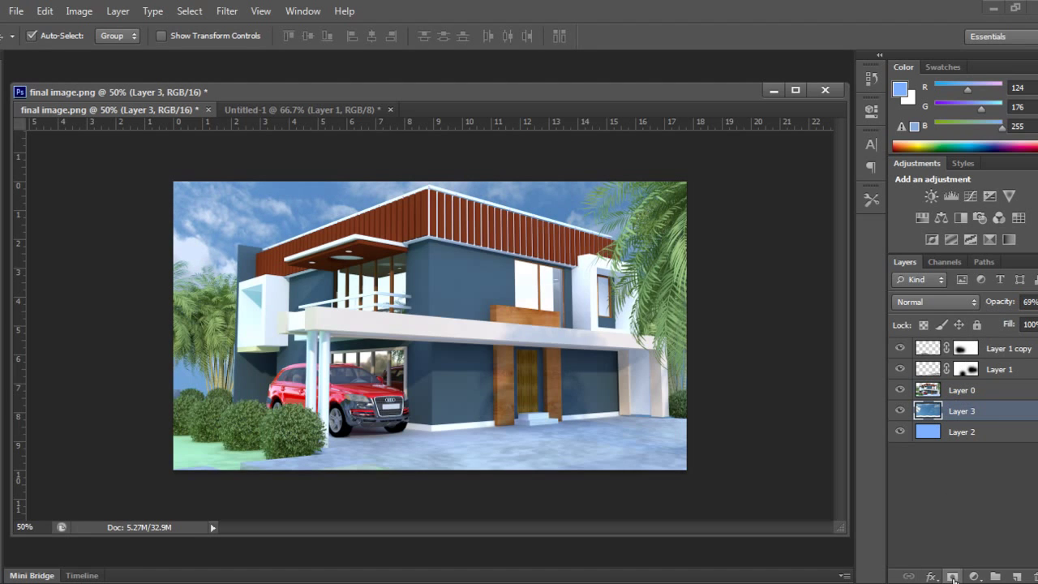
left_click(953, 577)
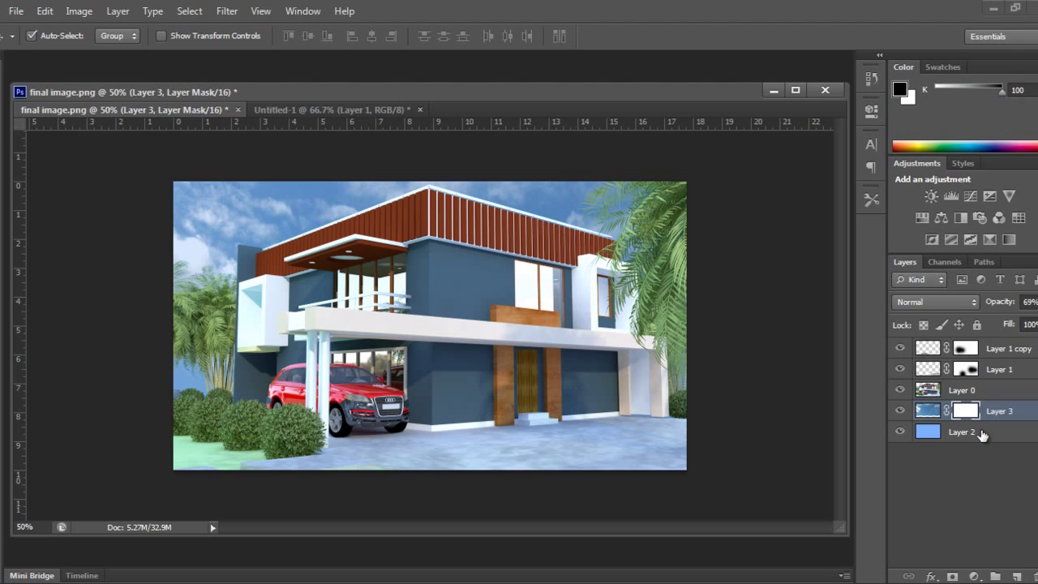
key("b")
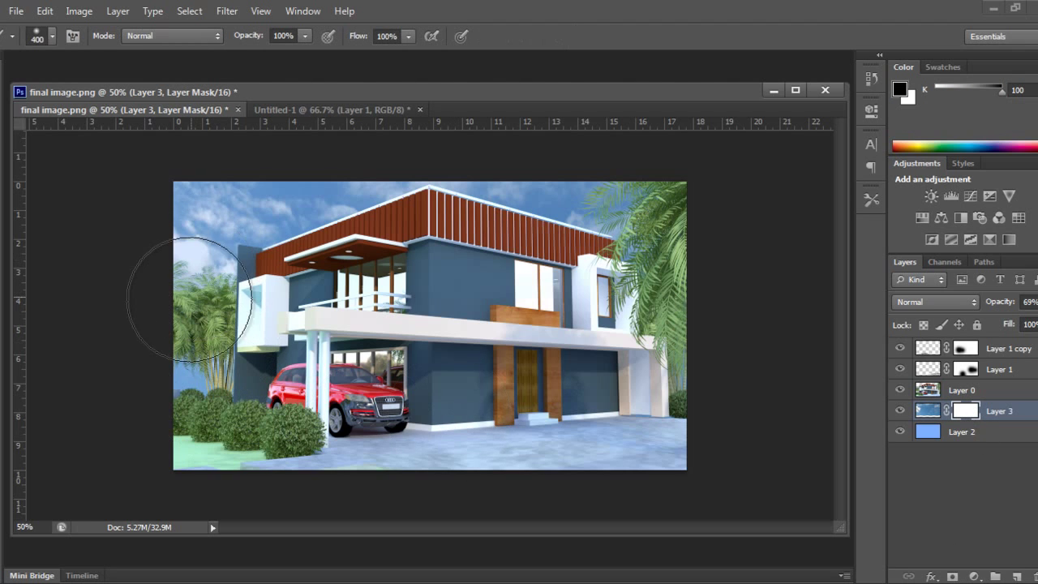
mouse_move(503, 170)
left_mouse_down()
mouse_move(579, 173)
mouse_move(584, 203)
mouse_move(622, 183)
mouse_move(618, 203)
mouse_move(600, 207)
left_mouse_up()
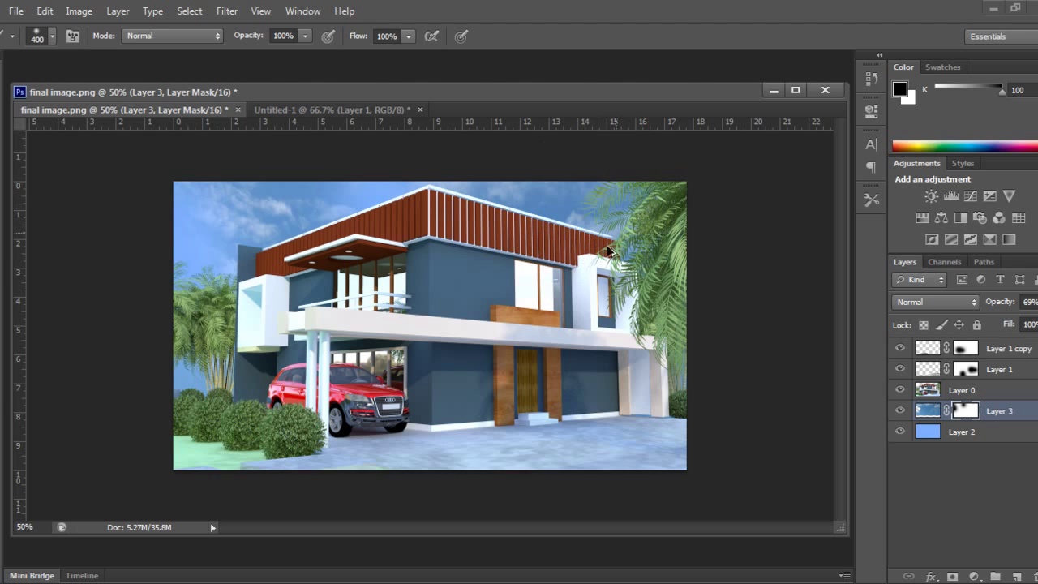
left_click_drag(253, 36, 209, 39)
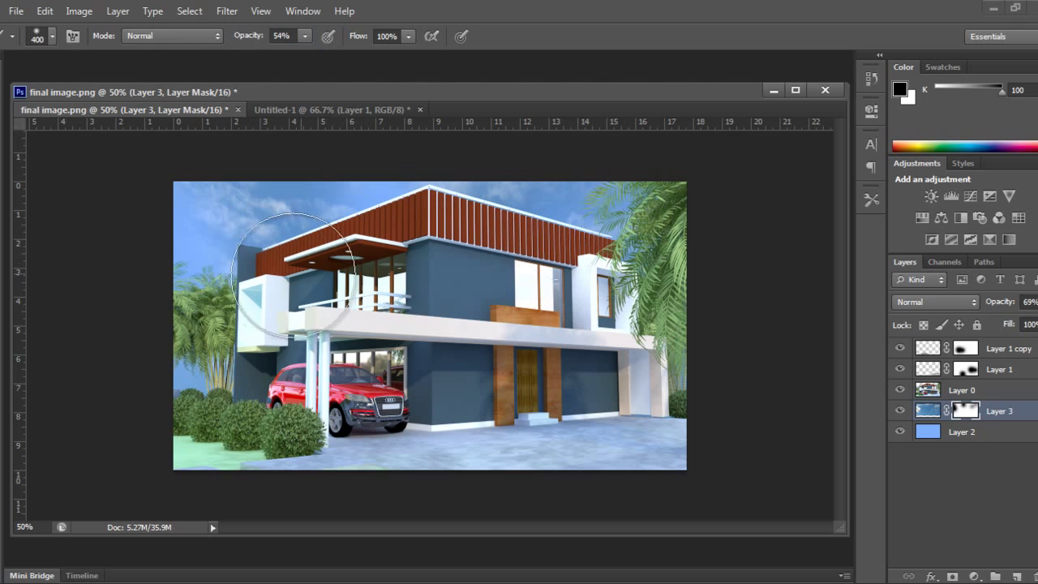
key("x")
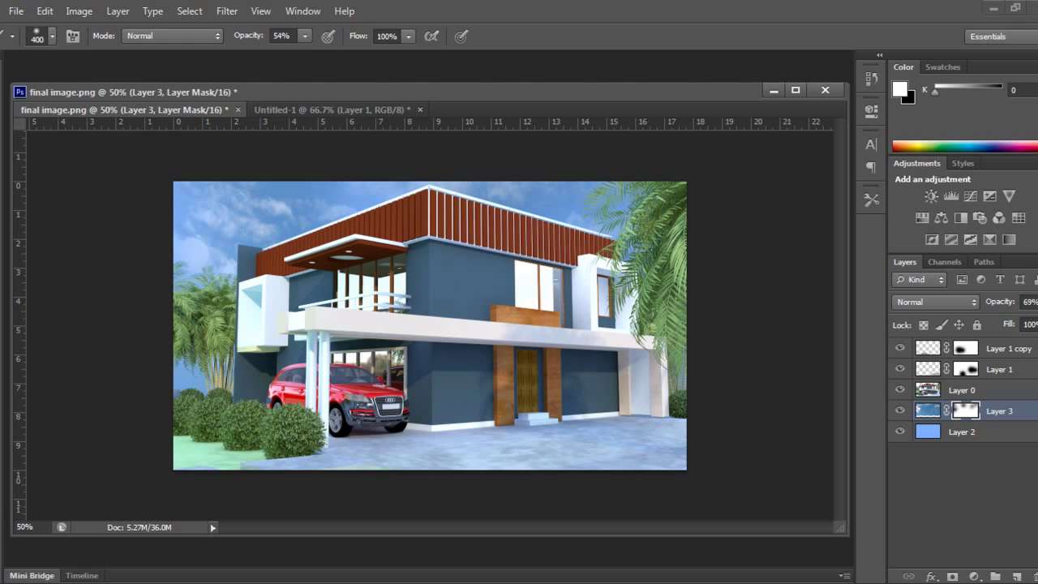
key("x")
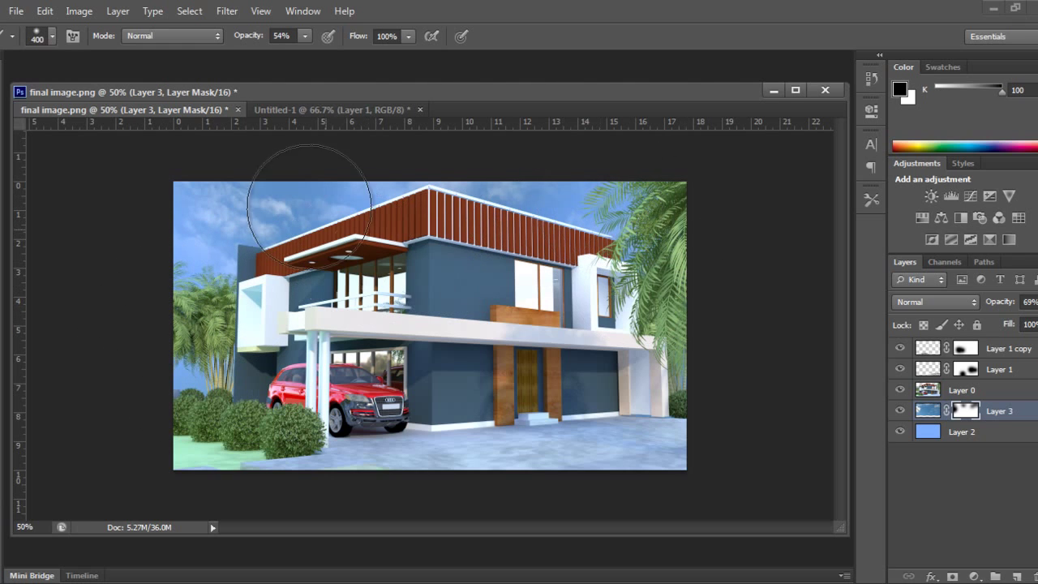
key("v")
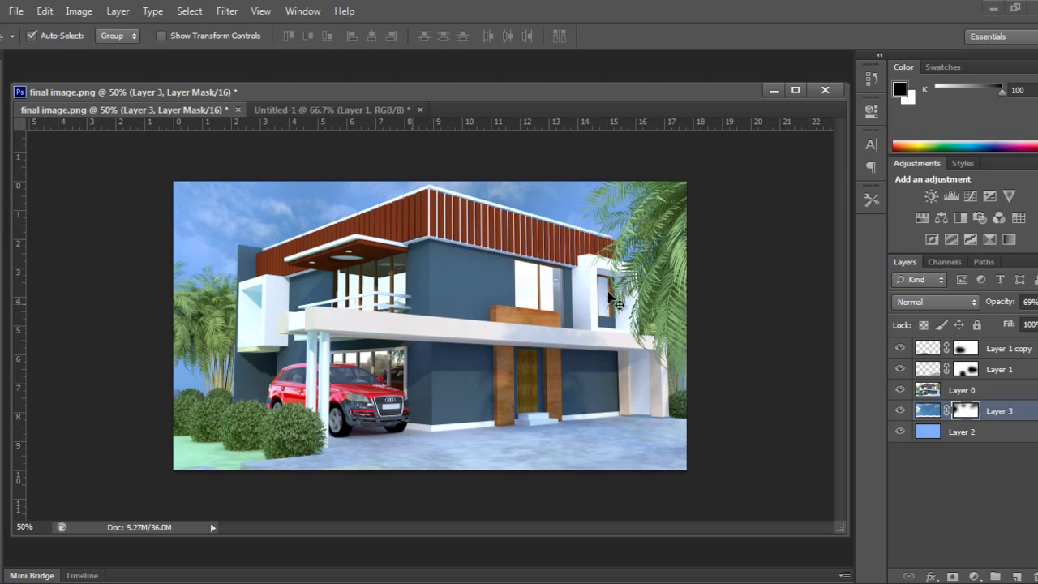
left_click(989, 354)
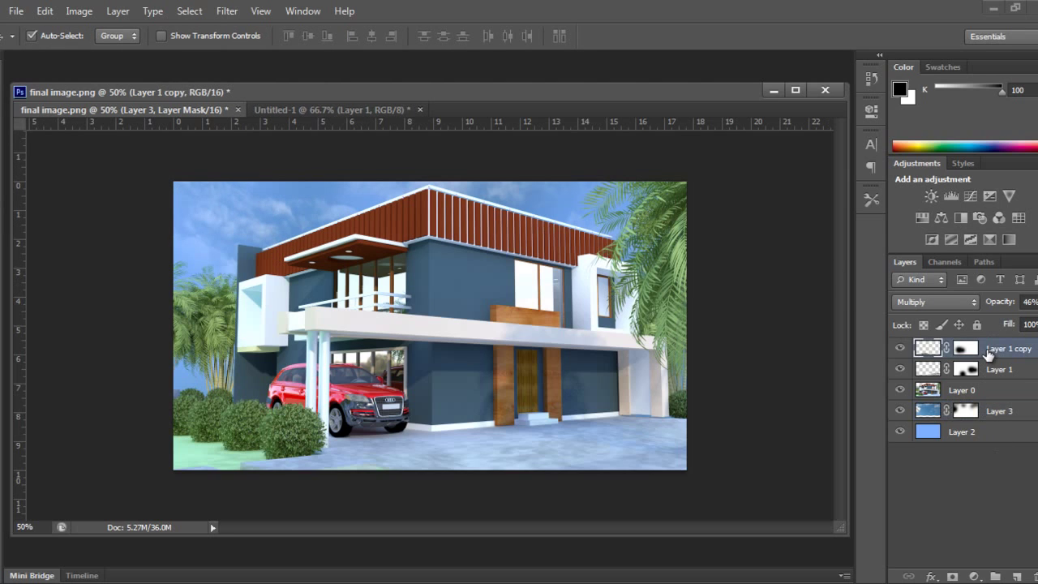
Step: Add a new Layer 4 filled with solid black and give it a layer mask
left_click(1018, 577)
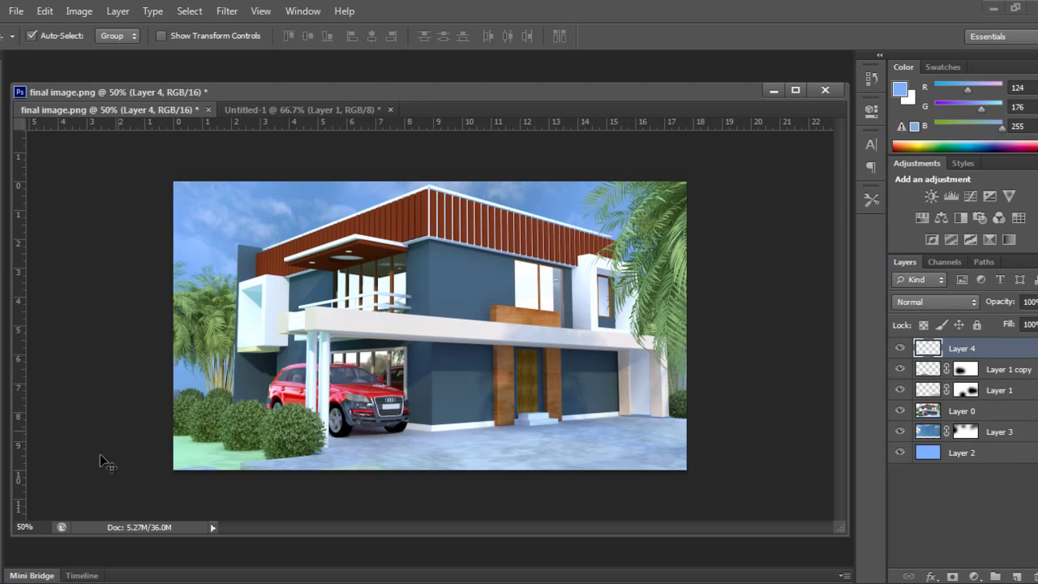
key("d")
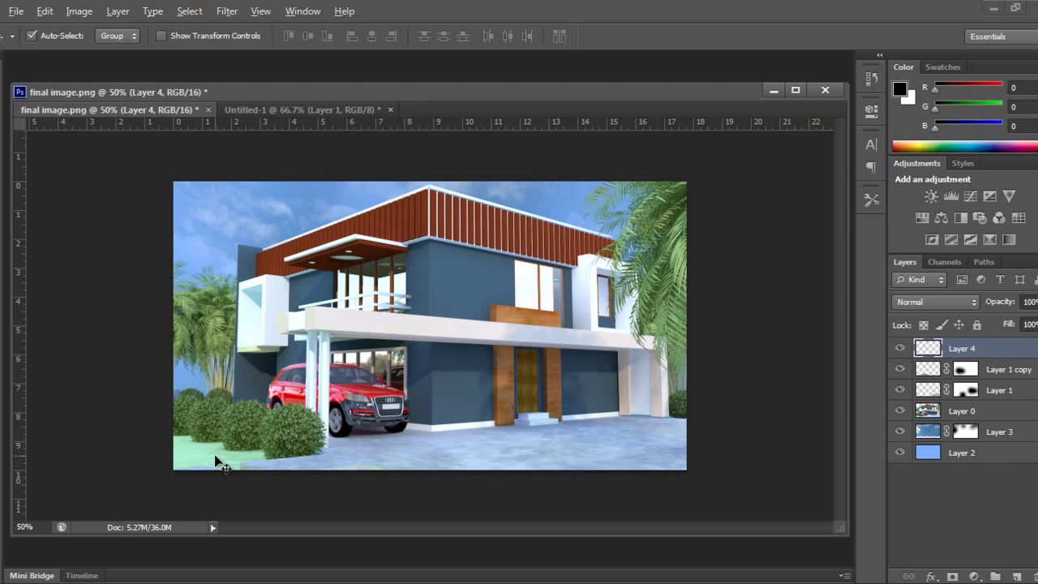
key("alt+BackSpace")
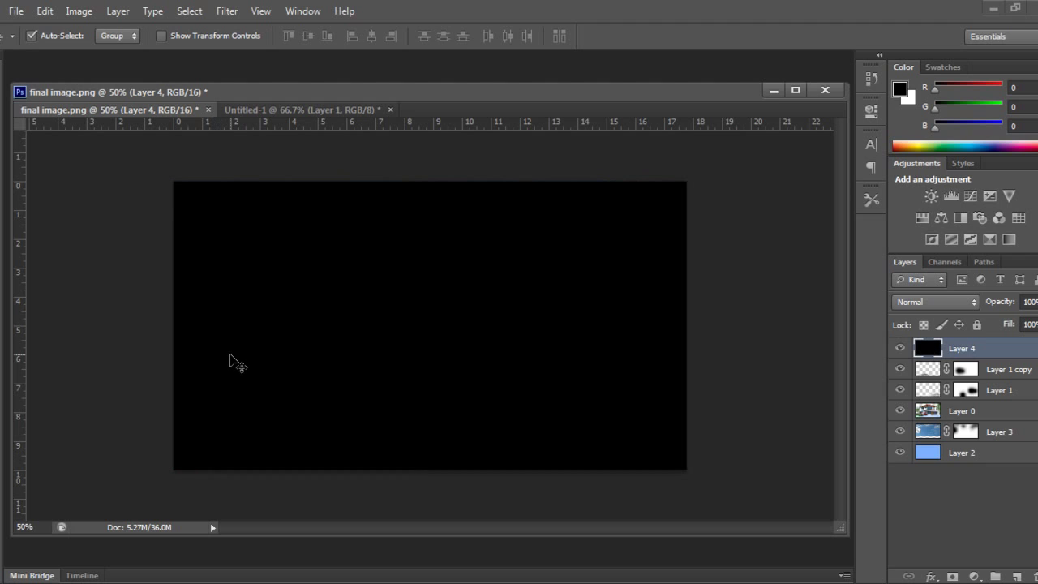
key("b")
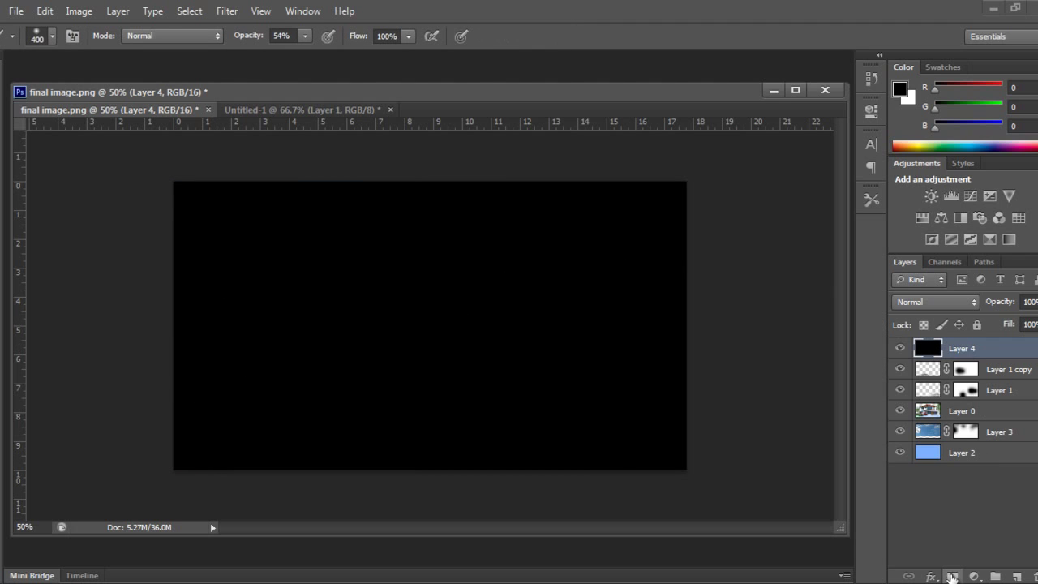
left_click(953, 577)
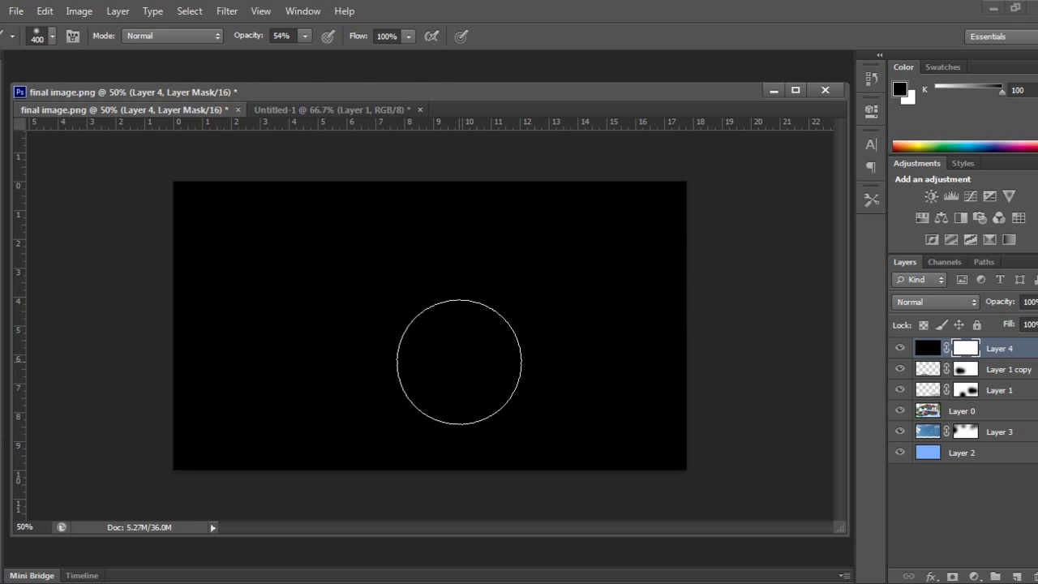
Step: Paint the mask's centre with a large soft brush to reveal the house, leaving dark edges
key("bracketright")
key("bracketright")
key("bracketright")
key("bracketright")
key("bracketright")
key("bracketright")
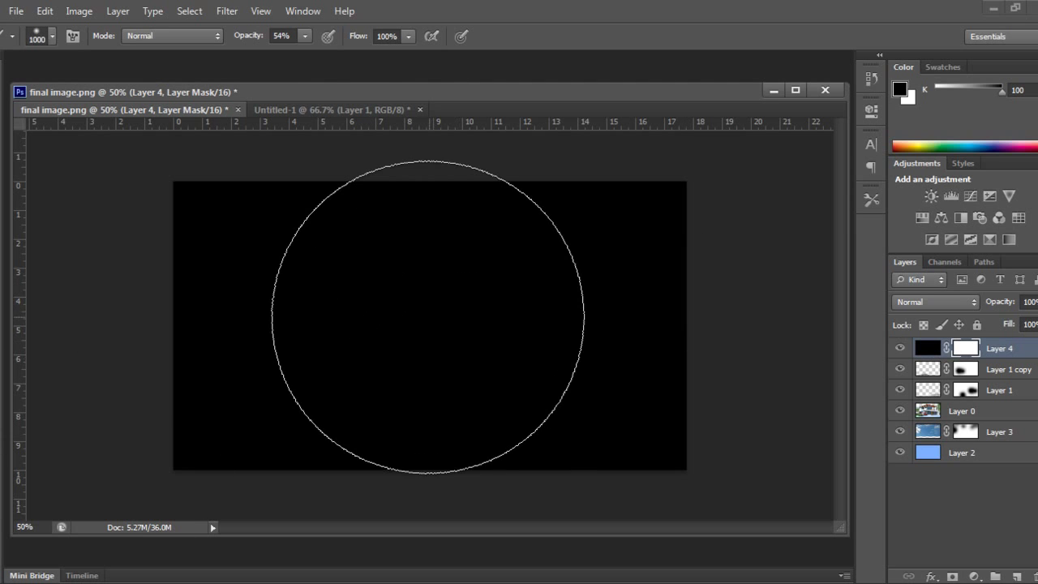
left_click(425, 319)
left_click(424, 319)
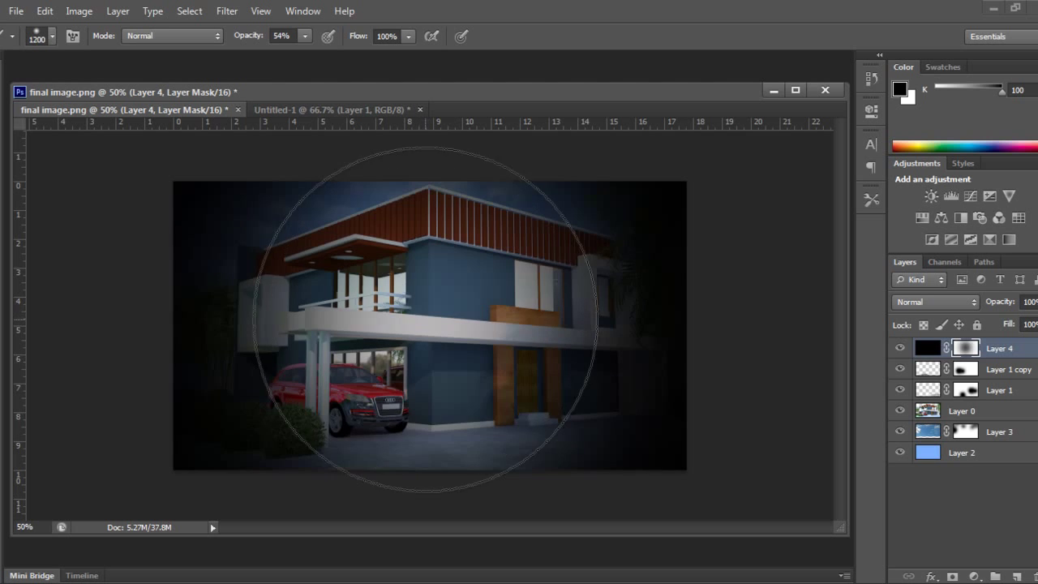
key("bracketright")
key("bracketright")
left_click(425, 315)
left_click(425, 313)
left_click(426, 311)
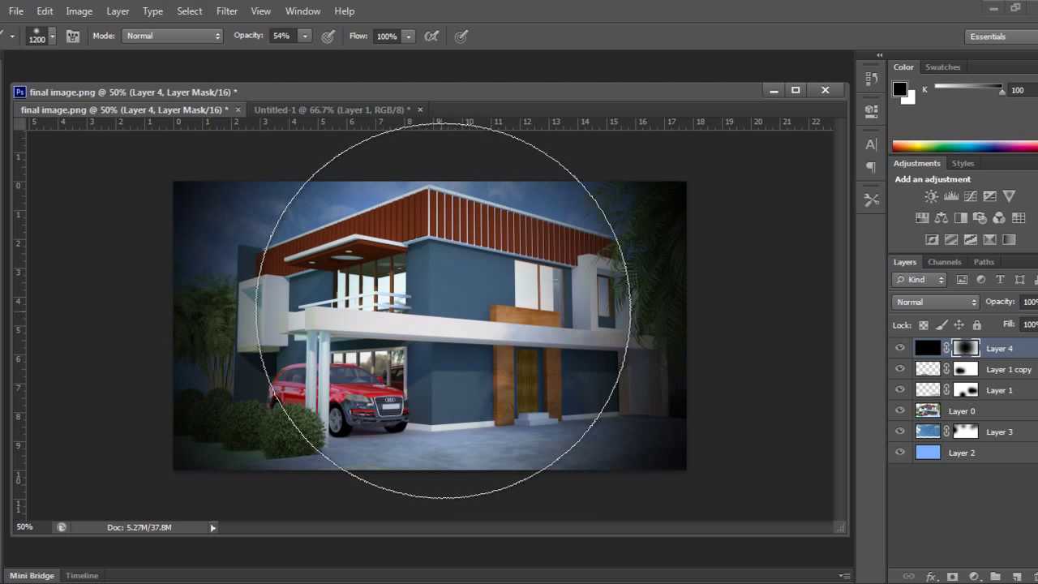
key("bracketright")
left_click(413, 318)
key("bracketleft")
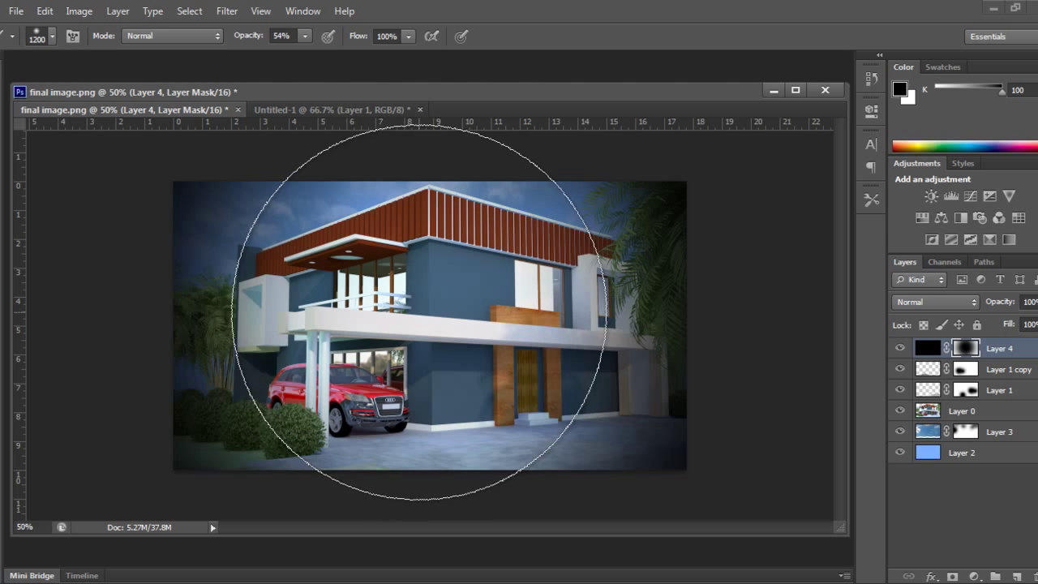
left_click(433, 318)
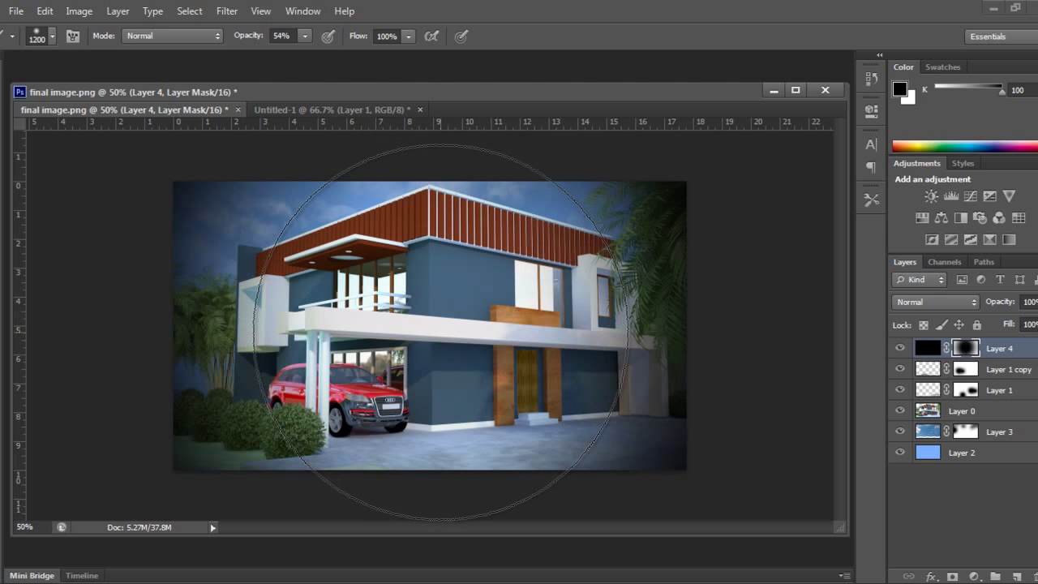
left_click(442, 334)
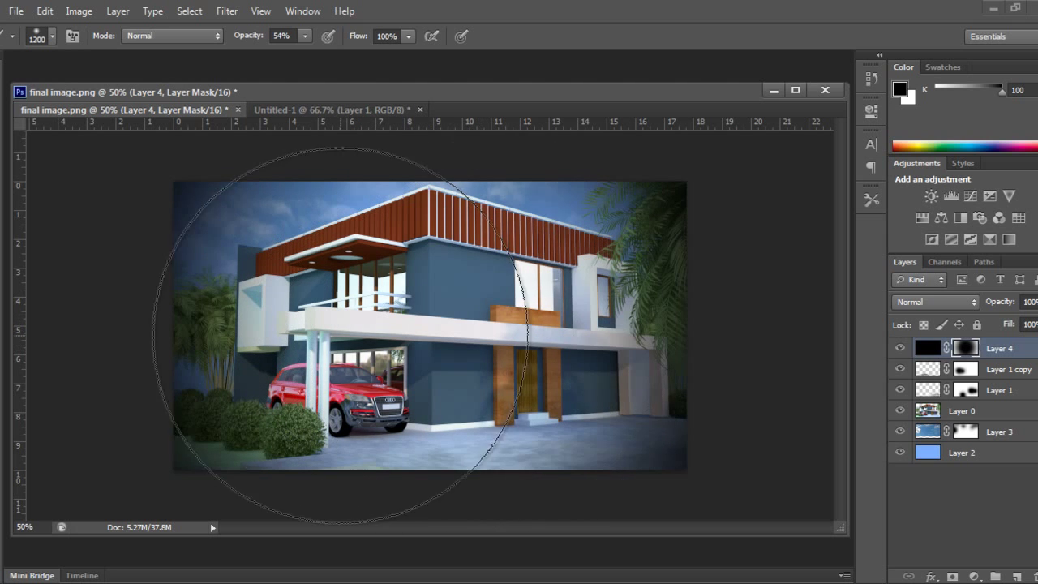
left_click(365, 357)
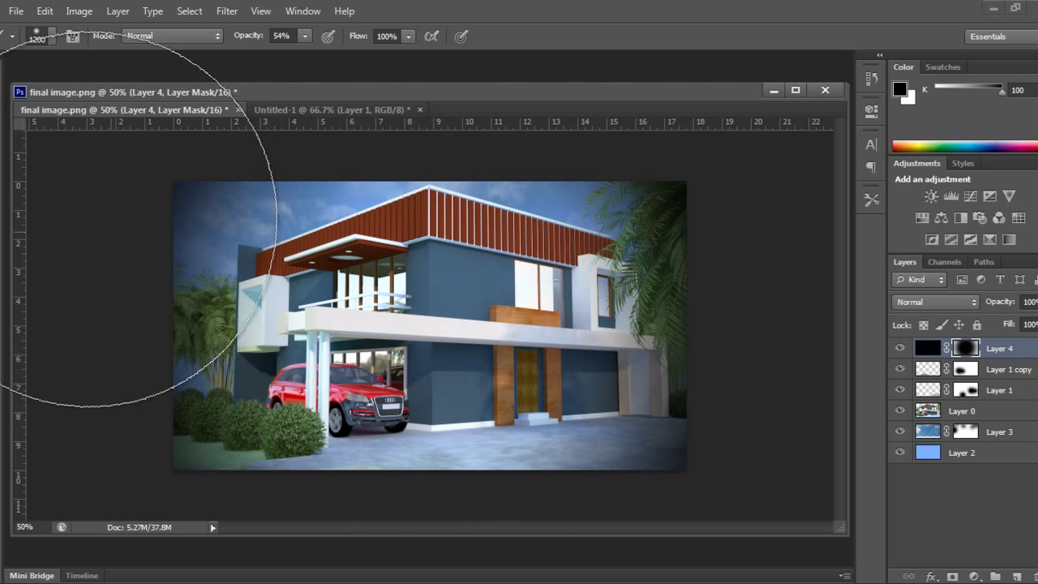
key("v")
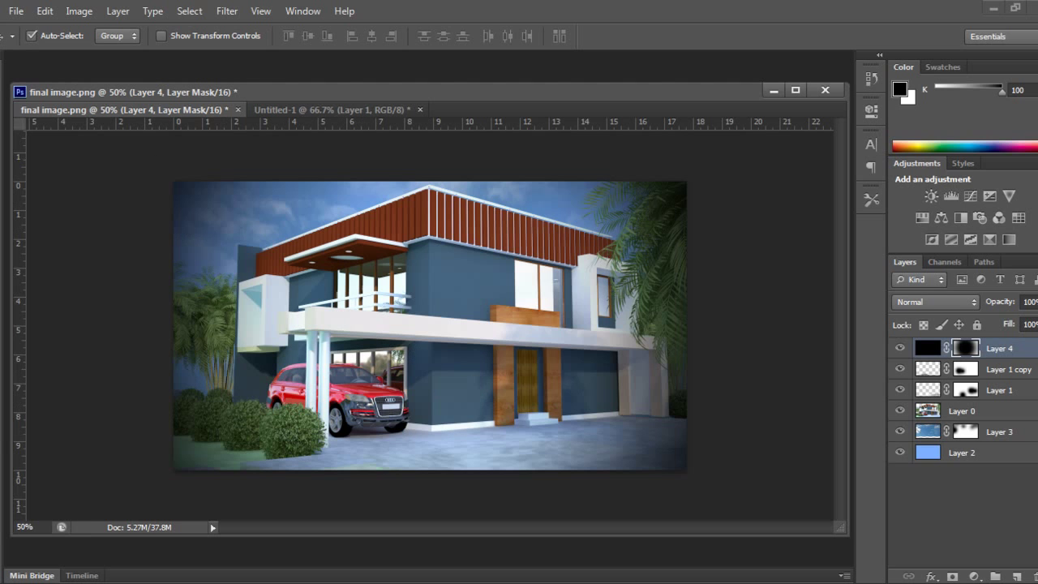
left_click(14, 11)
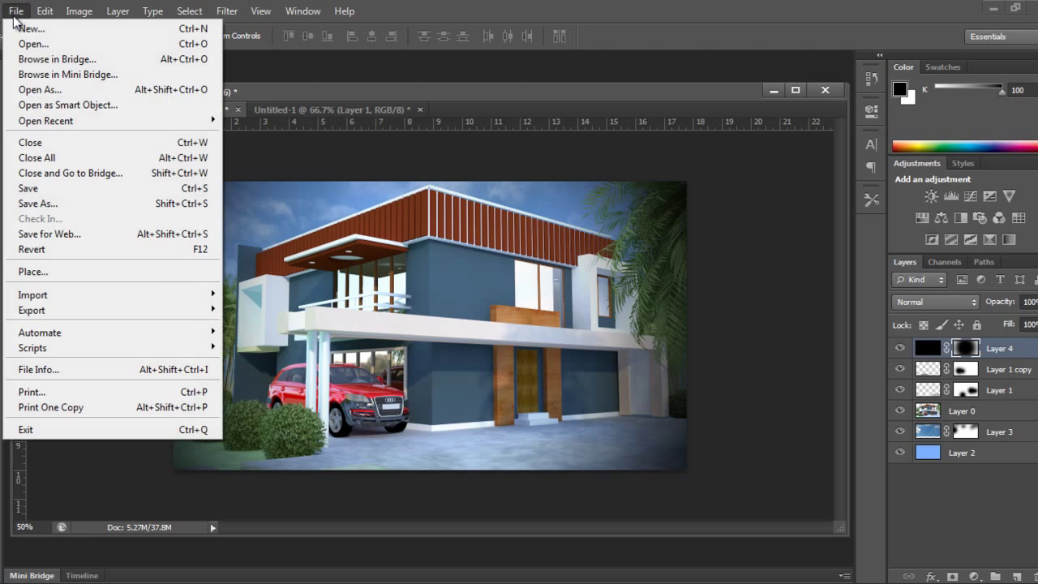
Step: Browse to the psd blocks folder on Local Disk (D:) and open 02.psd
left_click(55, 44)
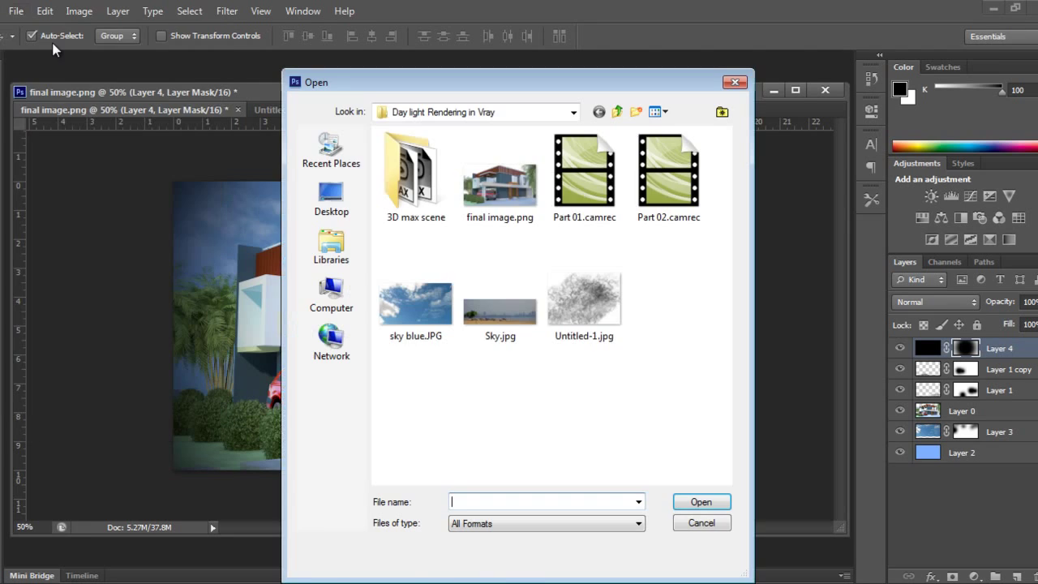
left_click(617, 112)
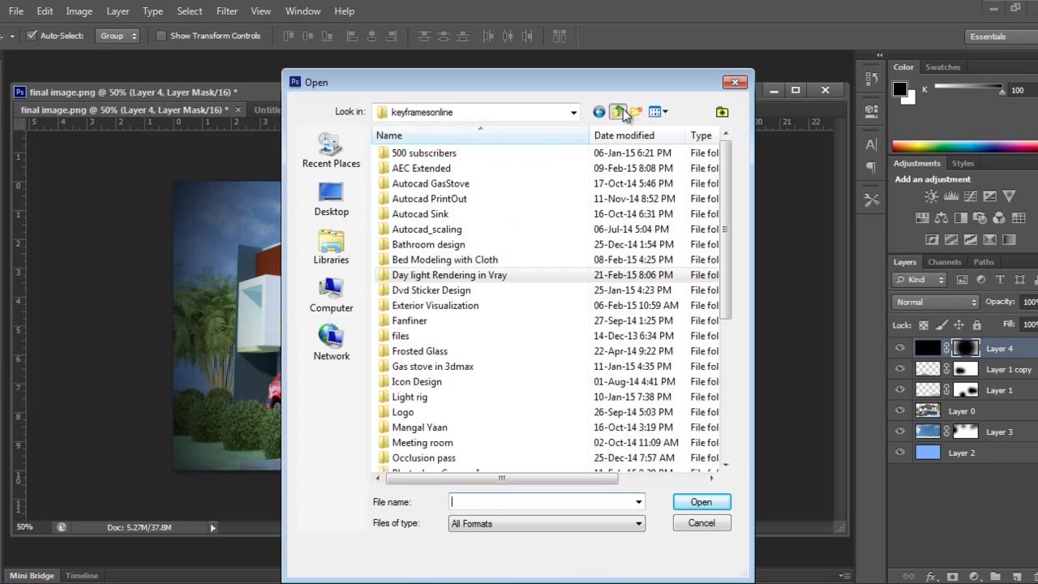
left_click(537, 114)
left_click(436, 232)
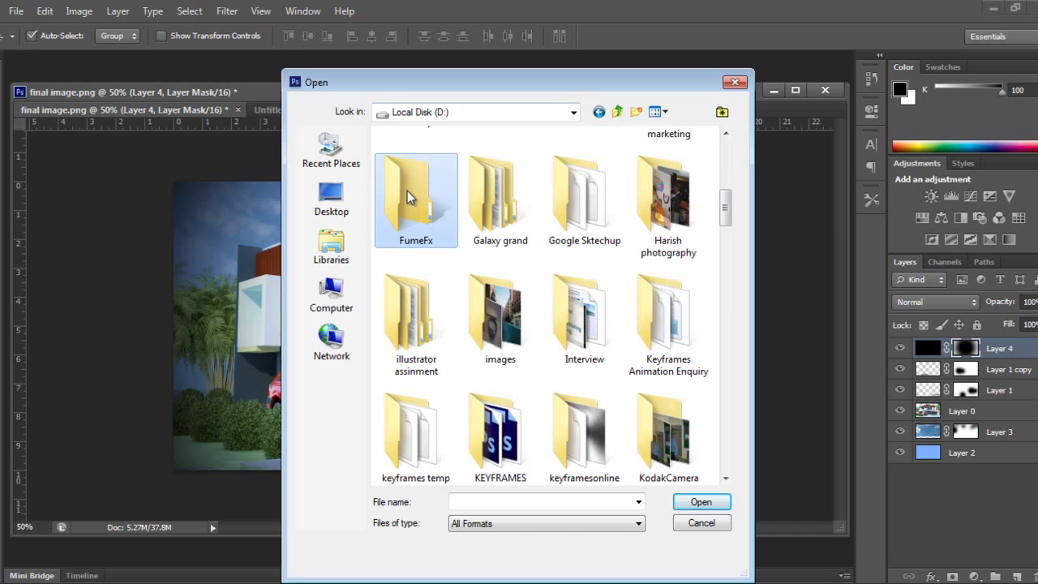
scroll(407, 191, "down", 5)
scroll(584, 292, "down", 5)
left_click(584, 187)
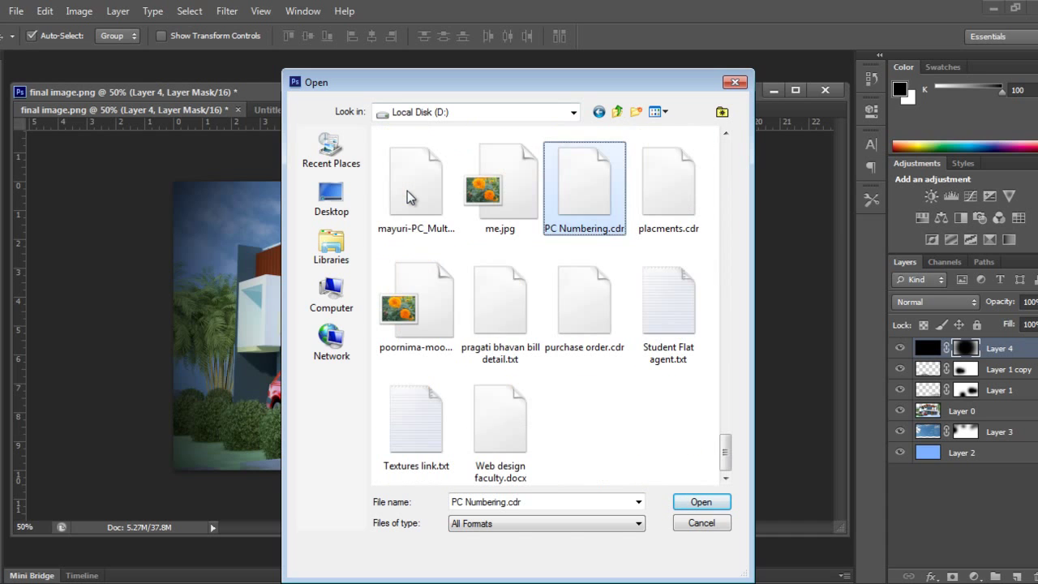
scroll(551, 243, "up", 10)
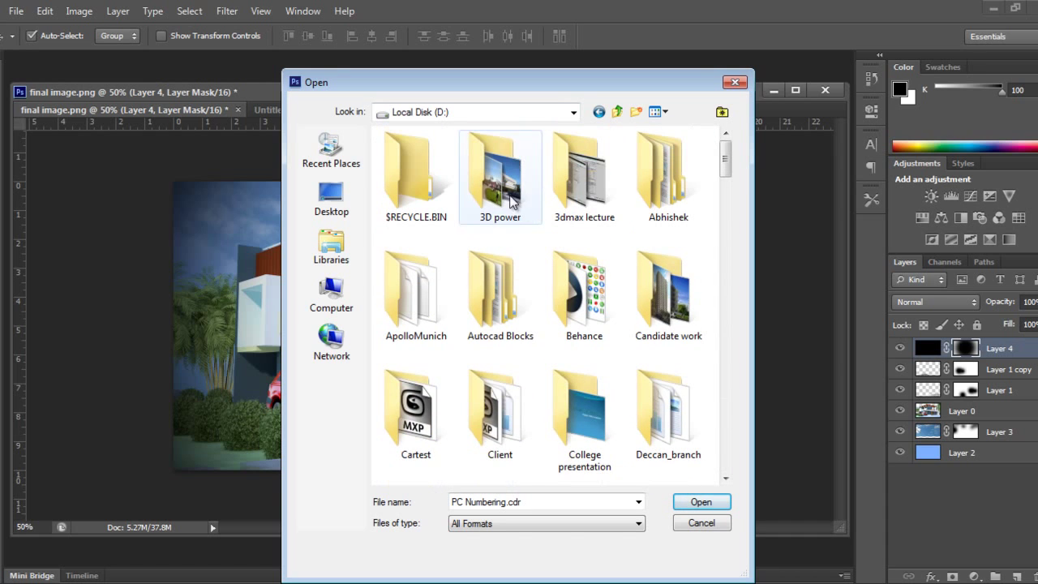
scroll(513, 201, "down", 5)
key("p")
key("p")
key("p")
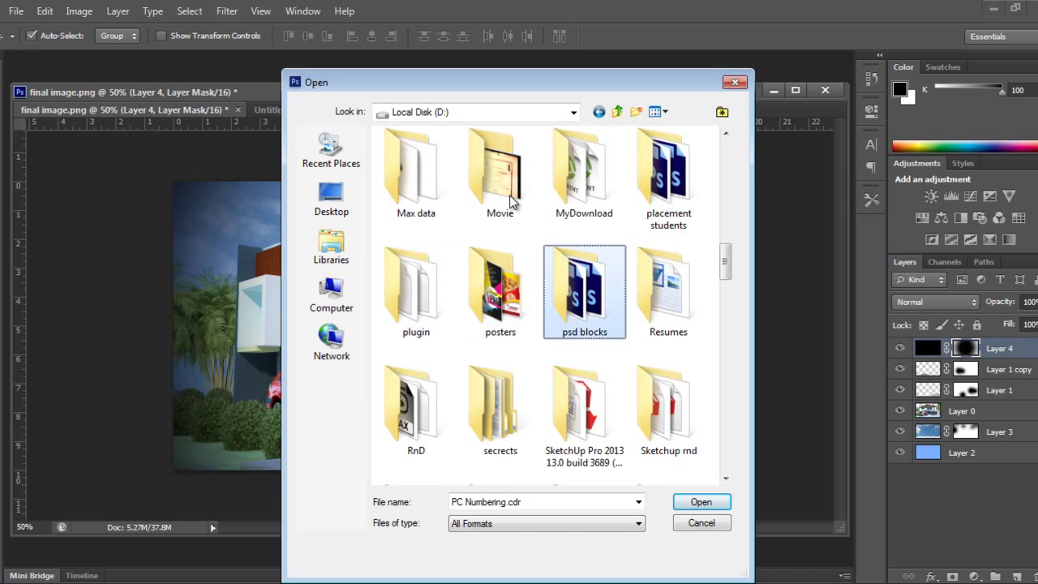
key("Return")
left_click(446, 188)
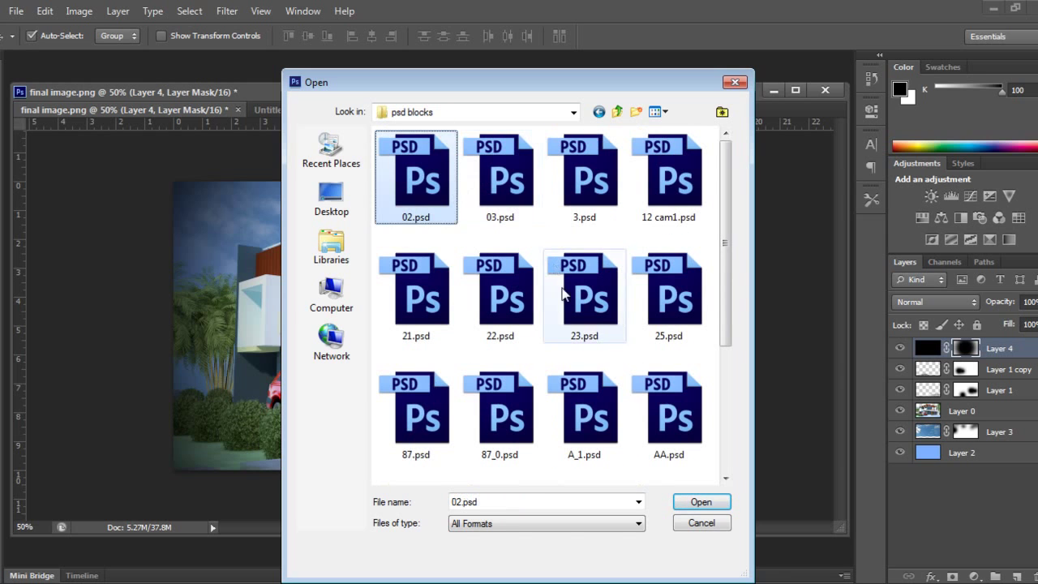
left_click(701, 502)
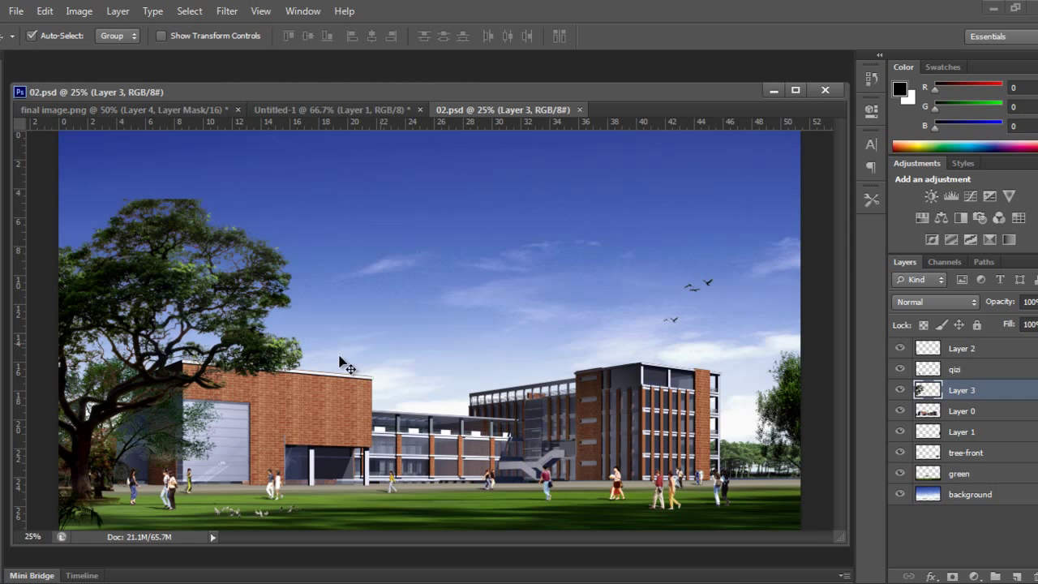
Step: Copy the tree layer from 02.psd into final image.png as Layer 5, placed beneath vignette Layer 4
left_click_drag(439, 114, 486, 140)
left_click_drag(554, 278, 227, 416)
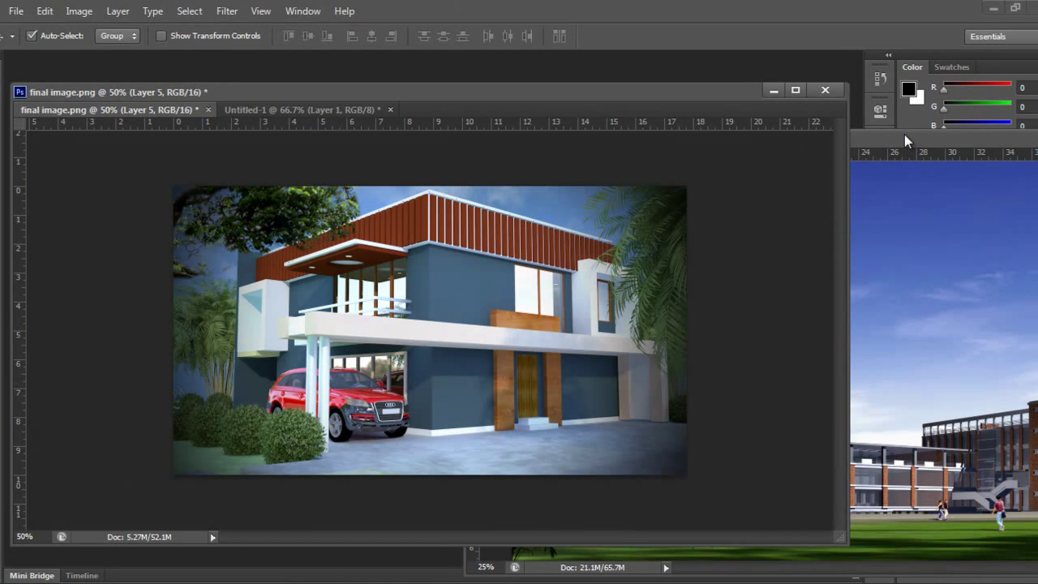
left_click_drag(907, 141, 329, 310)
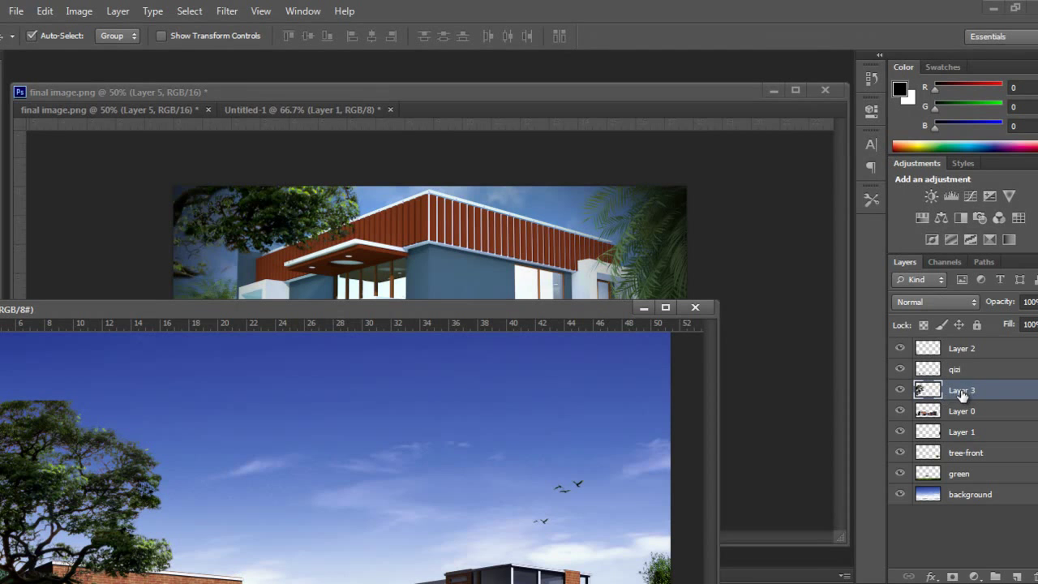
left_click_drag(961, 393, 957, 433)
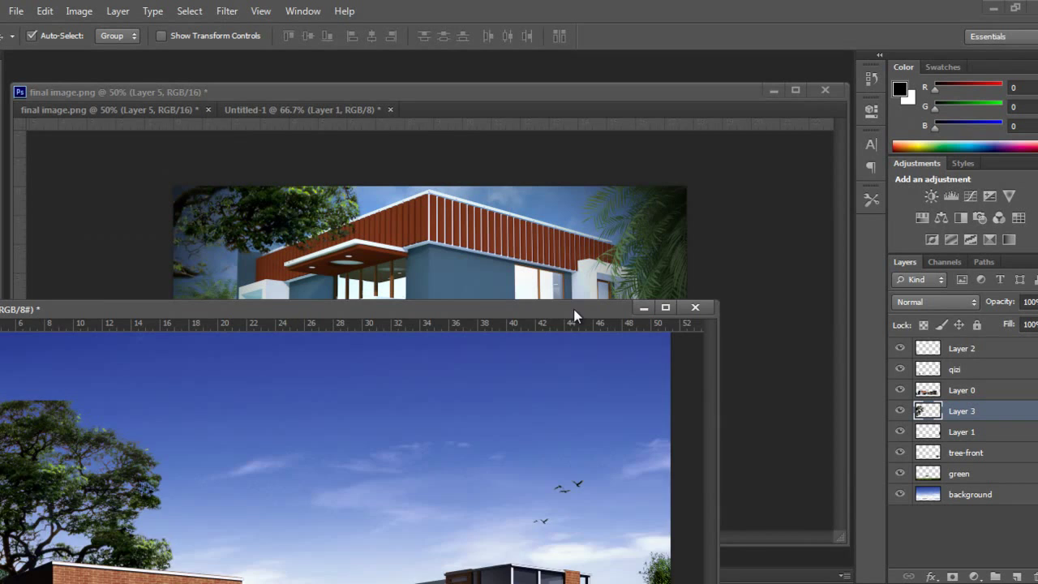
left_click_drag(573, 309, 616, 504)
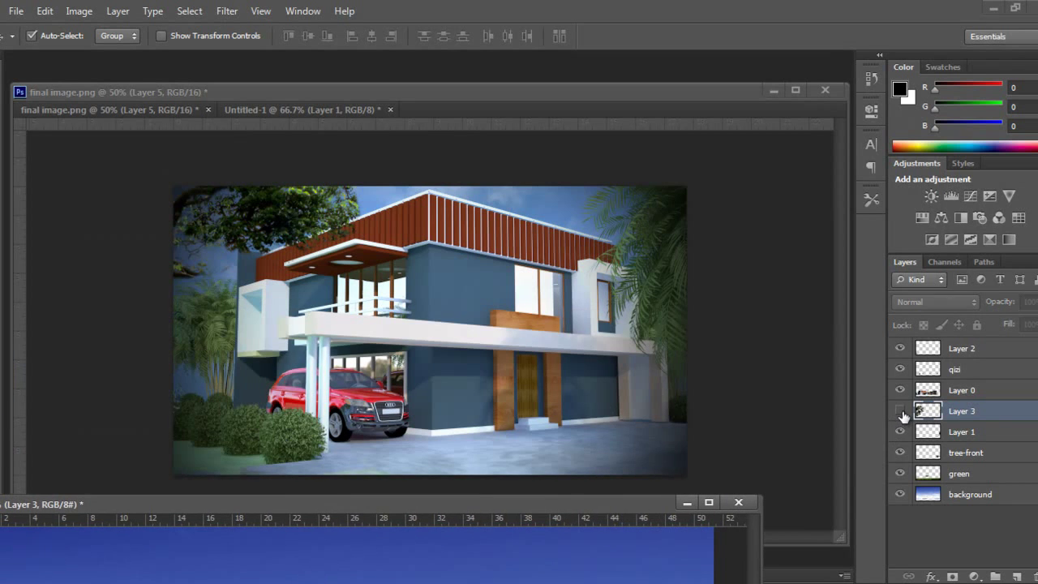
left_click_drag(943, 411, 949, 392)
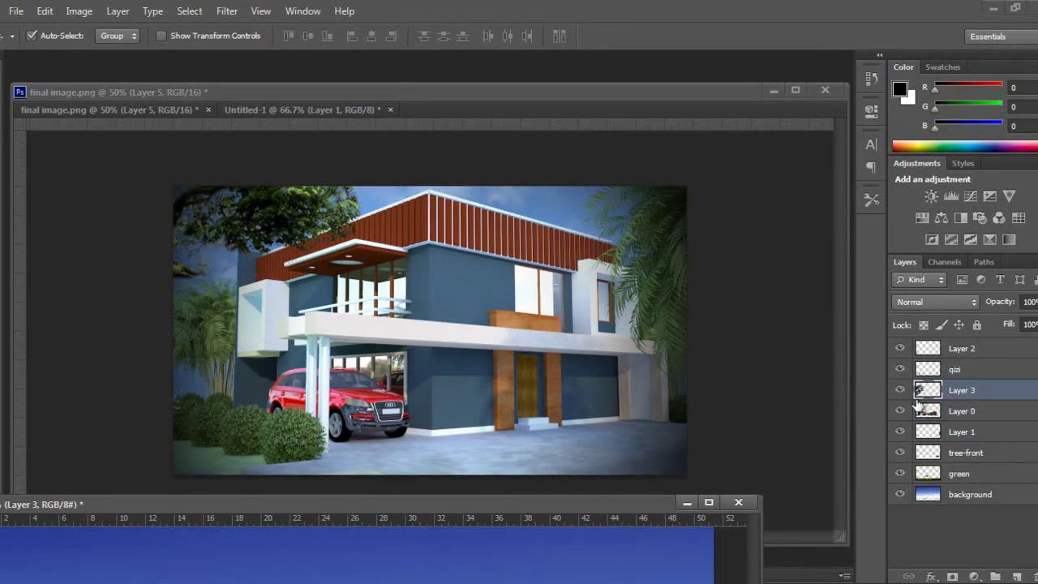
left_click(216, 241)
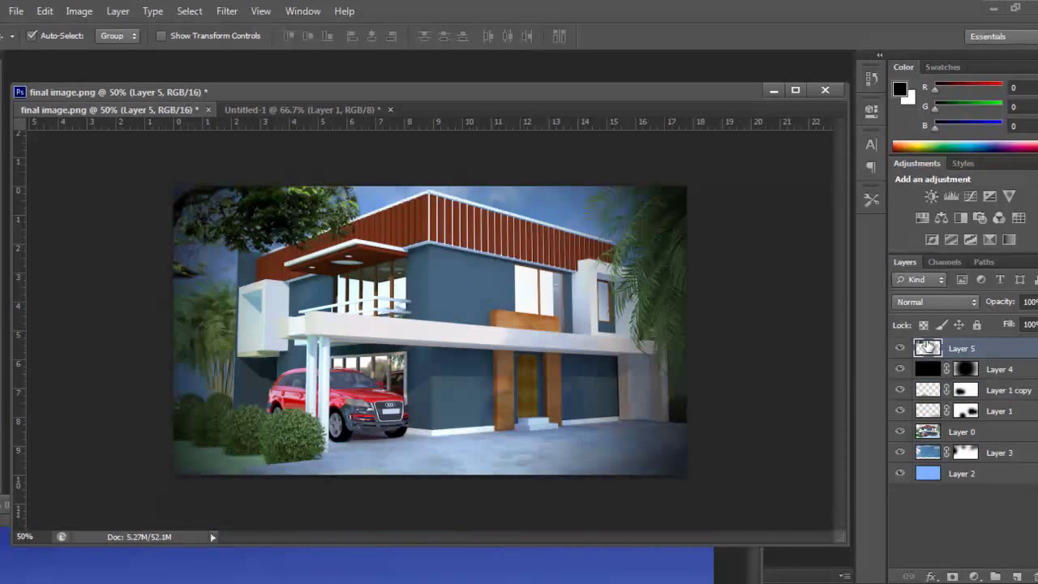
left_click_drag(928, 348, 933, 380)
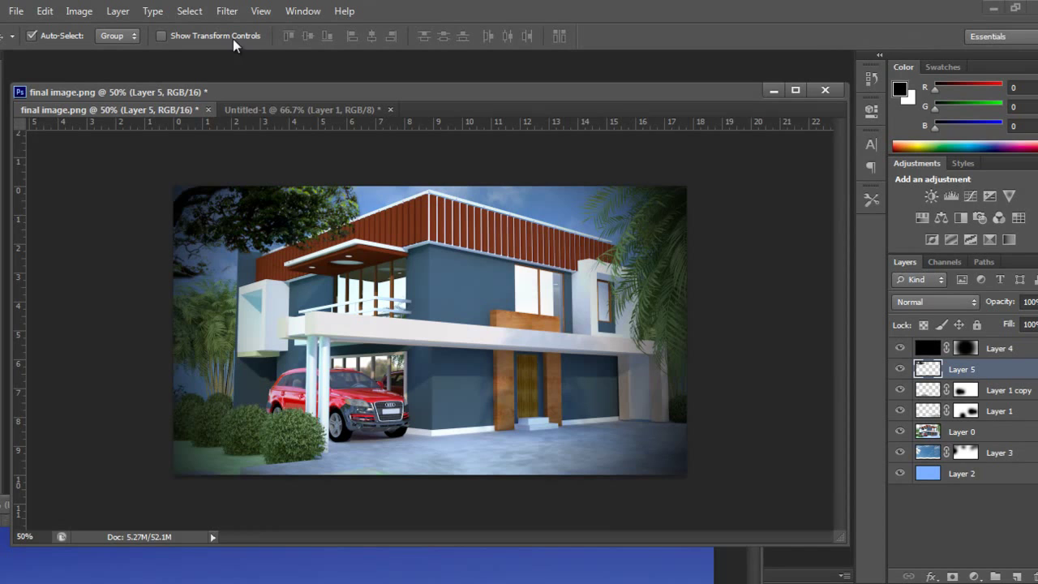
Step: Bring the qizi people layer from 02.psd into the render and slide the walkers right along the driveway
left_click(298, 555)
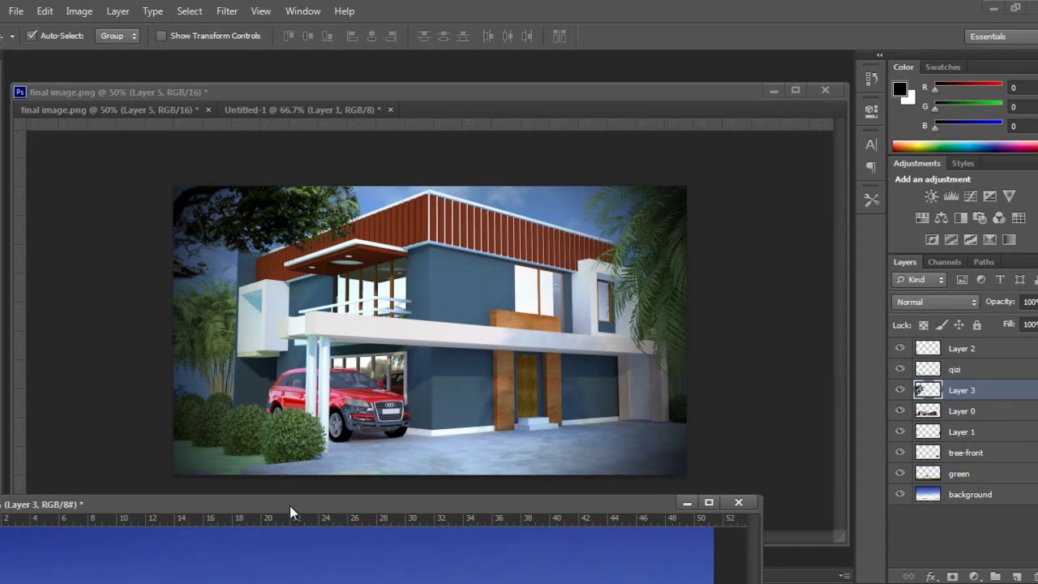
left_click_drag(289, 505, 724, 156)
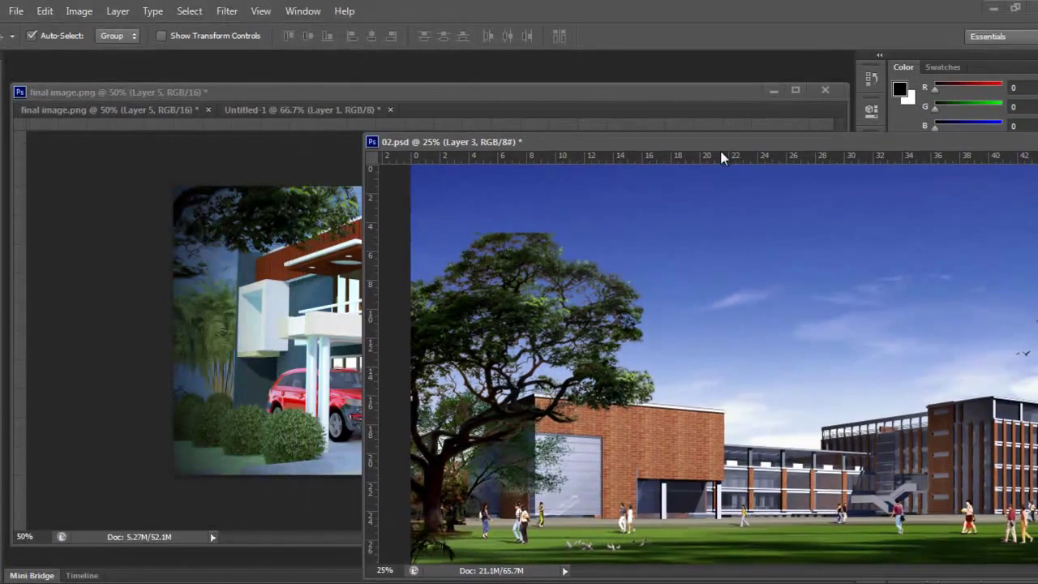
left_click_drag(535, 527, 314, 445)
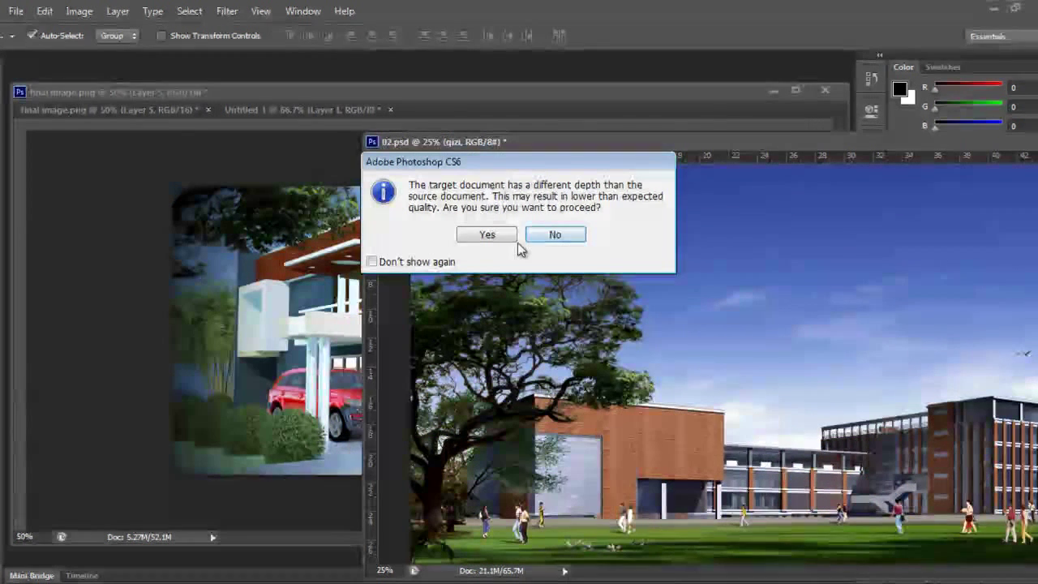
left_click(487, 235)
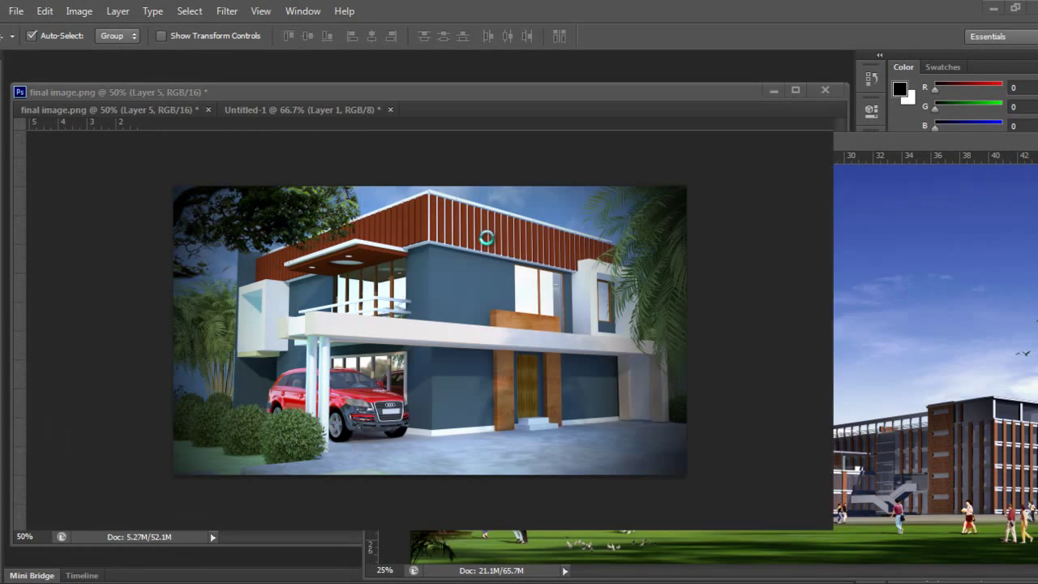
left_click_drag(314, 444, 312, 409)
key("ctrl+z")
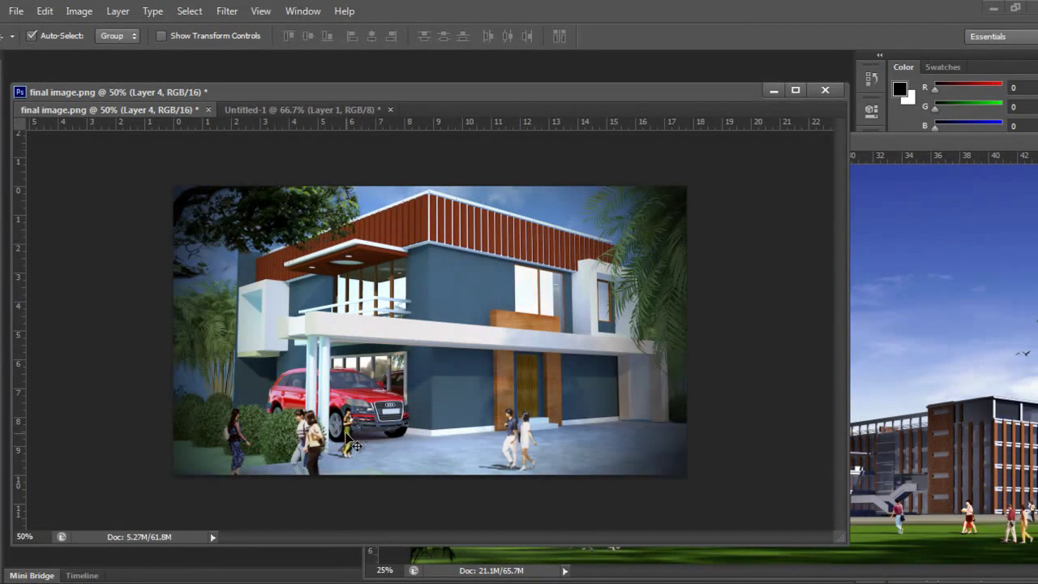
left_click_drag(320, 450, 444, 452)
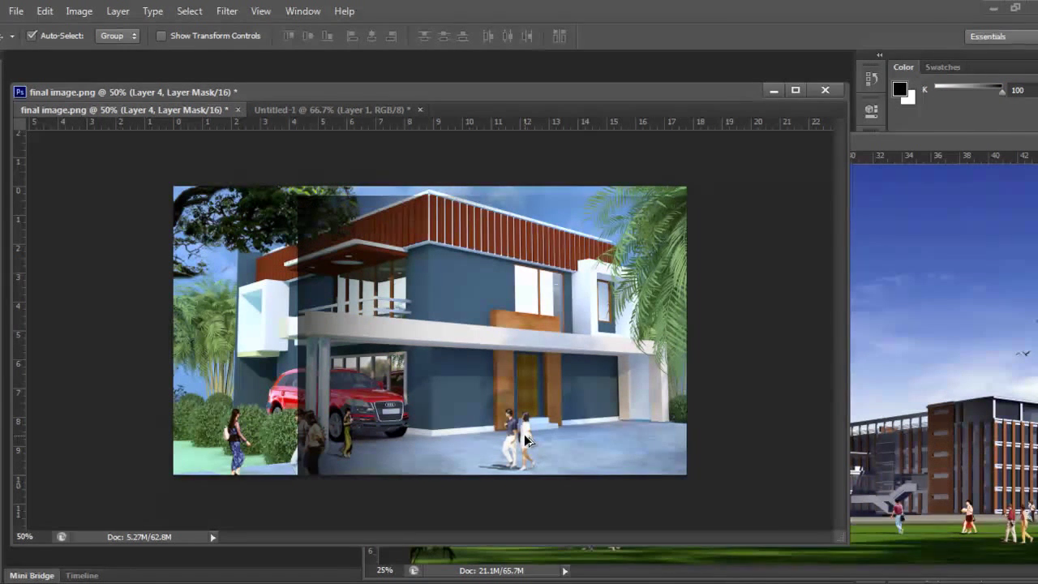
key("ctrl+z")
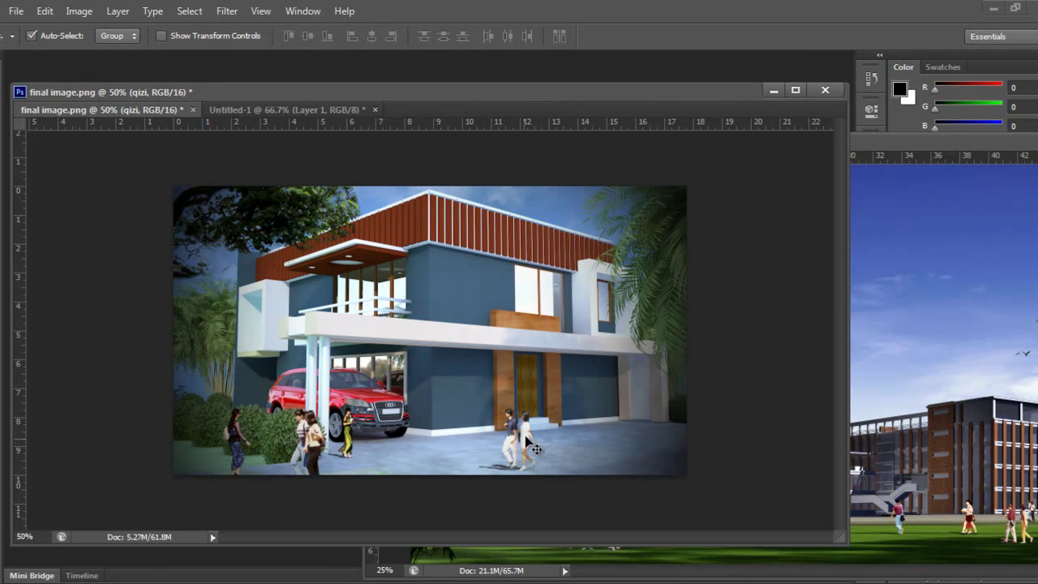
left_click_drag(531, 444, 725, 412)
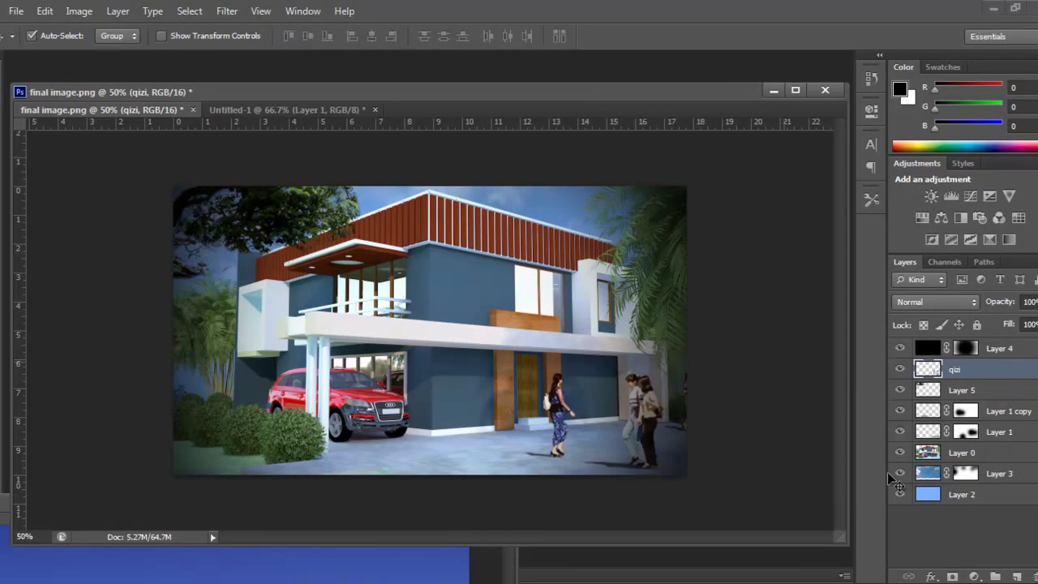
Step: Add a layer mask to qizi and set the brush to size 200 at 100% opacity
left_click(953, 576)
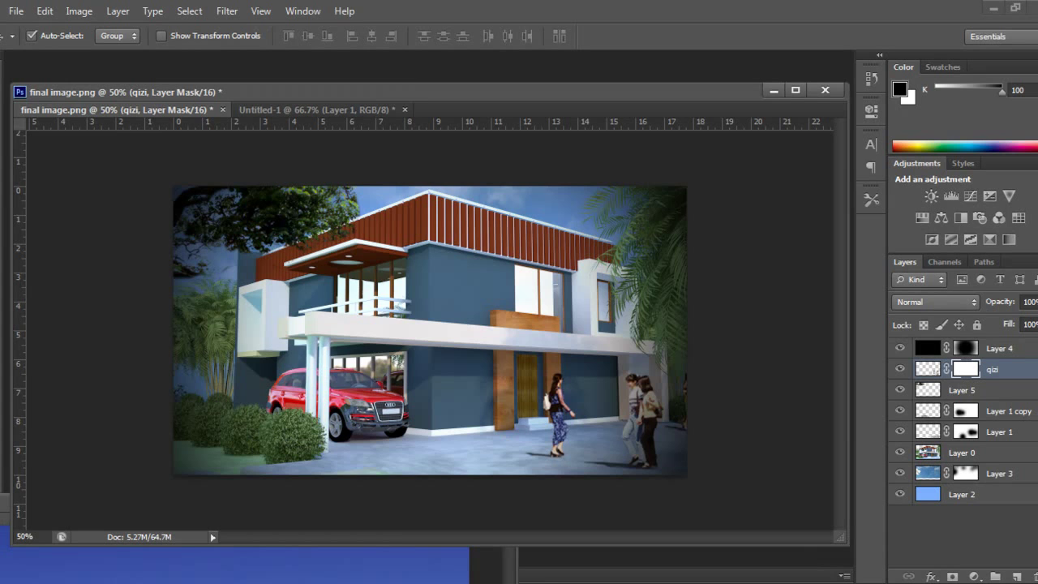
key("b")
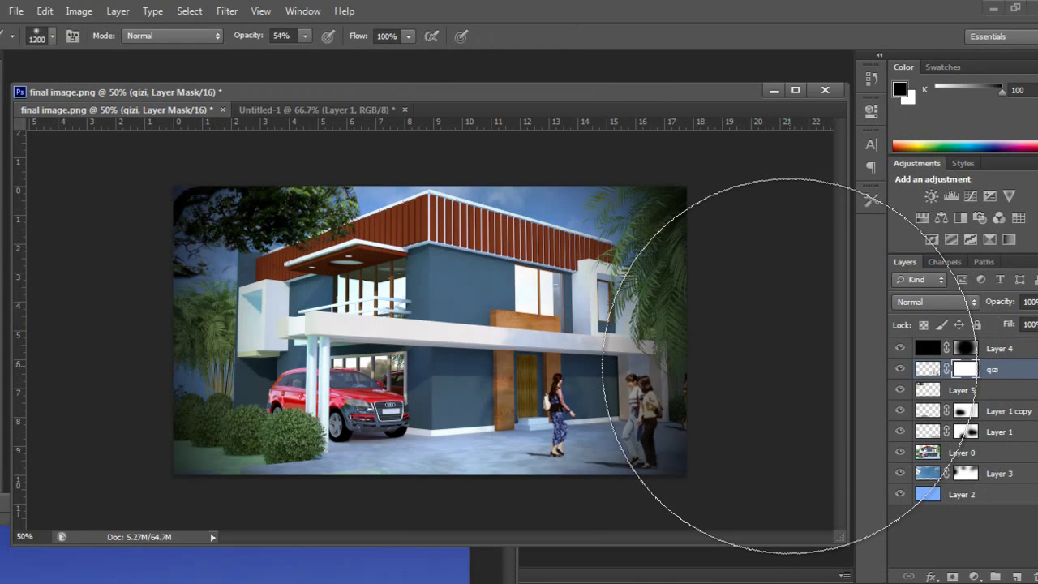
key("bracketleft")
key("bracketleft")
key("bracketleft")
key("bracketleft")
key("bracketleft")
key("bracketleft")
key("bracketleft")
key("bracketleft")
key("bracketleft")
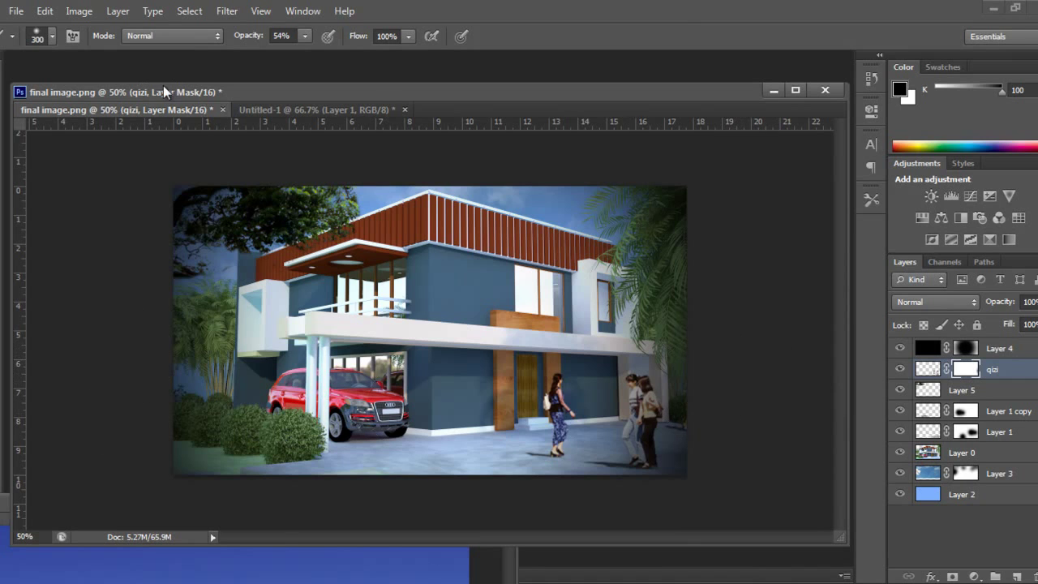
key("0")
key("bracketleft")
key("bracketleft")
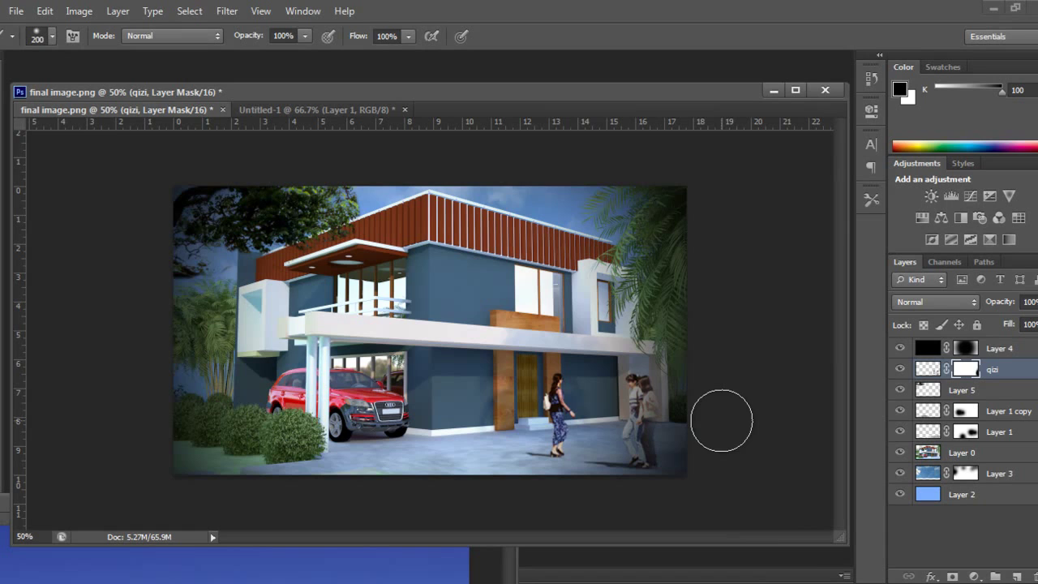
Step: Move the 02.psd window up to the top-left of the workspace
left_click(8, 556)
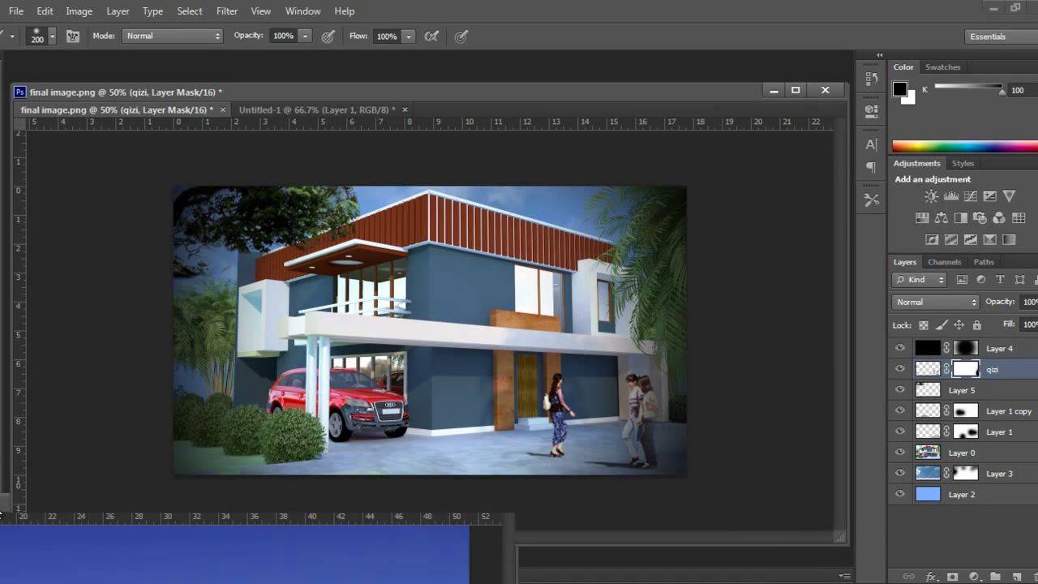
left_click_drag(8, 519, 144, 160)
mouse_move(111, 206)
left_mouse_down()
mouse_move(99, 85)
mouse_move(98, 95)
left_mouse_up()
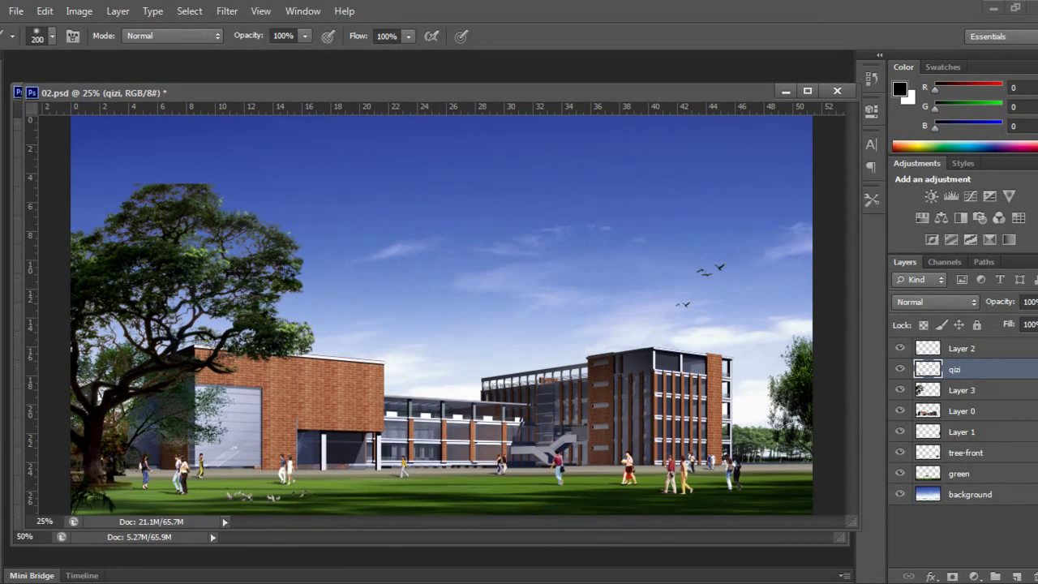
Step: With Auto-Select off, nudge the Layer 5 foliage up and left into the corner
key("v")
left_click(785, 90)
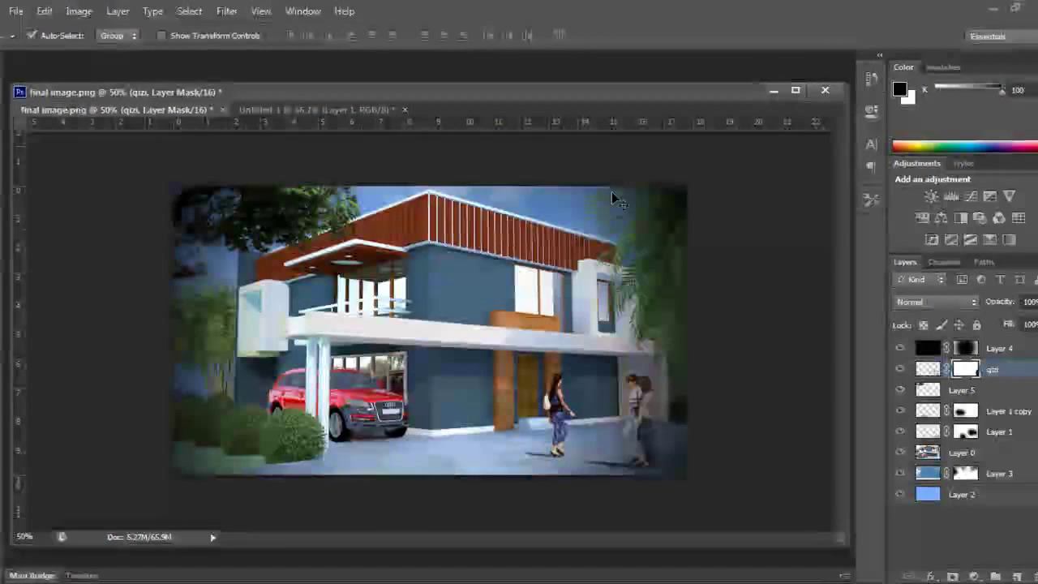
mouse_move(283, 221)
left_mouse_down()
mouse_move(282, 210)
mouse_move(292, 223)
left_mouse_up()
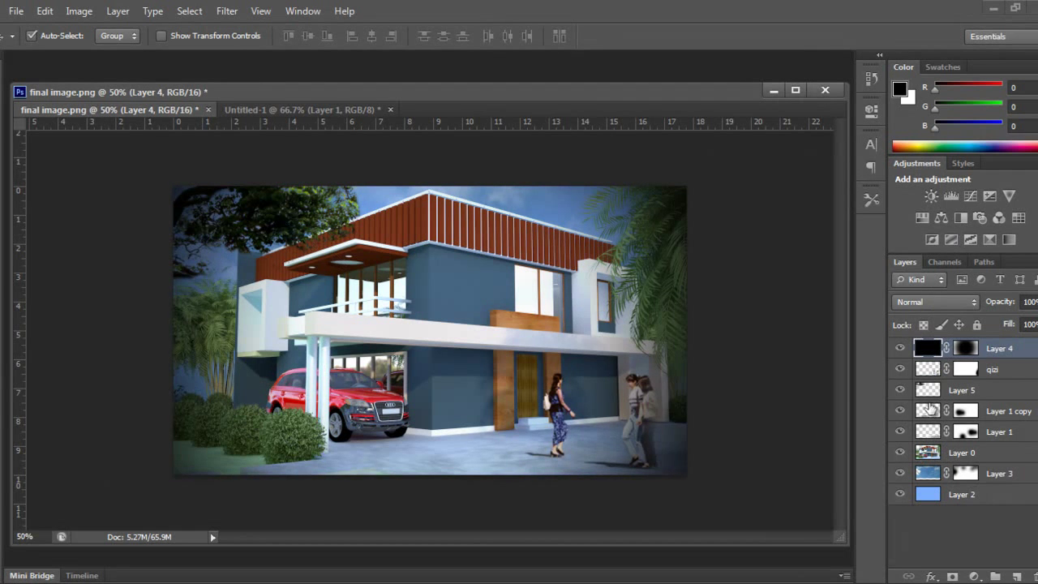
left_click(925, 391)
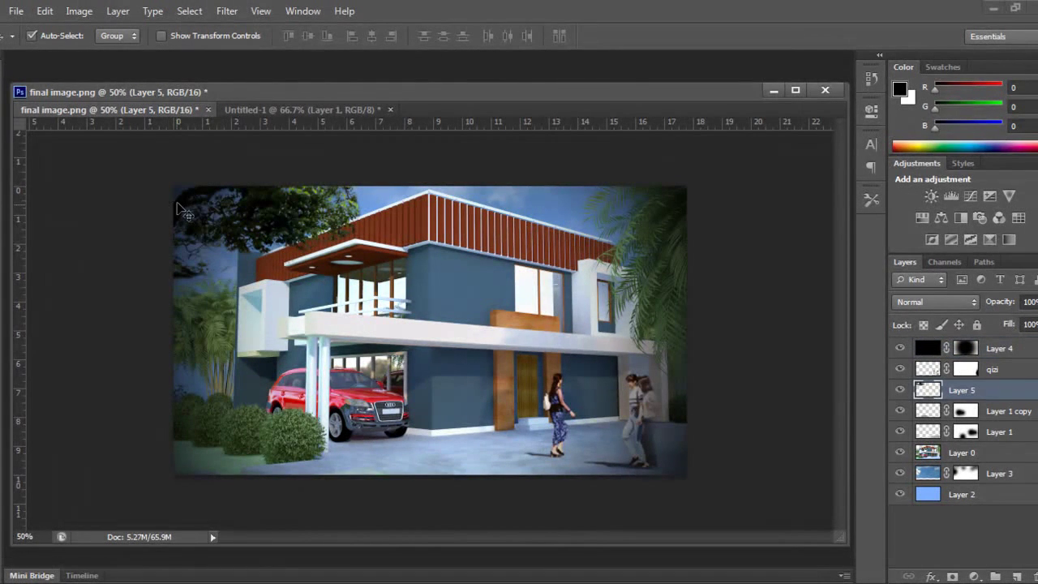
left_click(44, 35)
left_click_drag(263, 206, 195, 205)
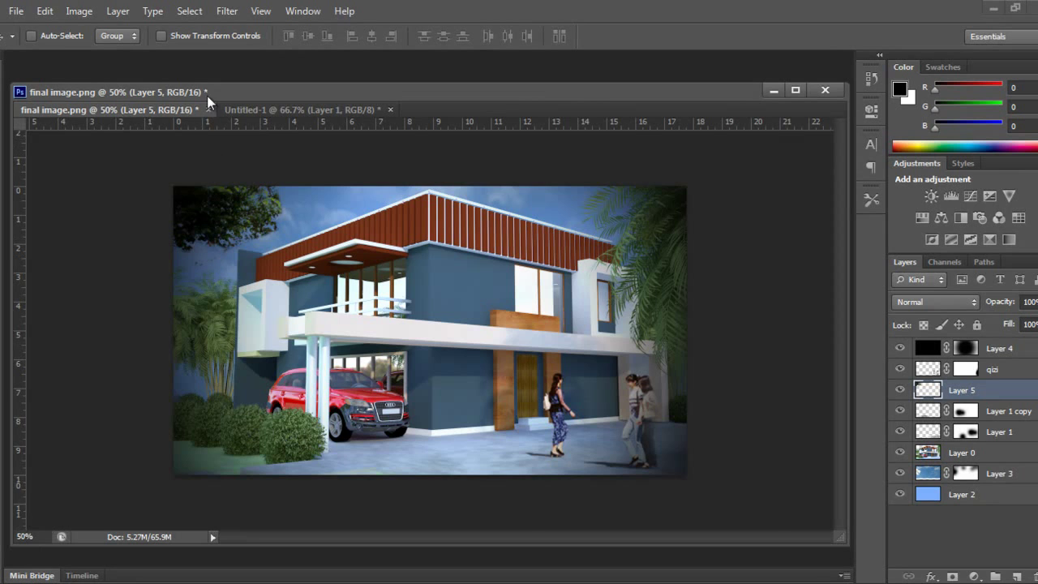
Step: Nudge Layer 6 copy down slightly and show the render full screen with menus
left_click_drag(209, 98, 200, 46)
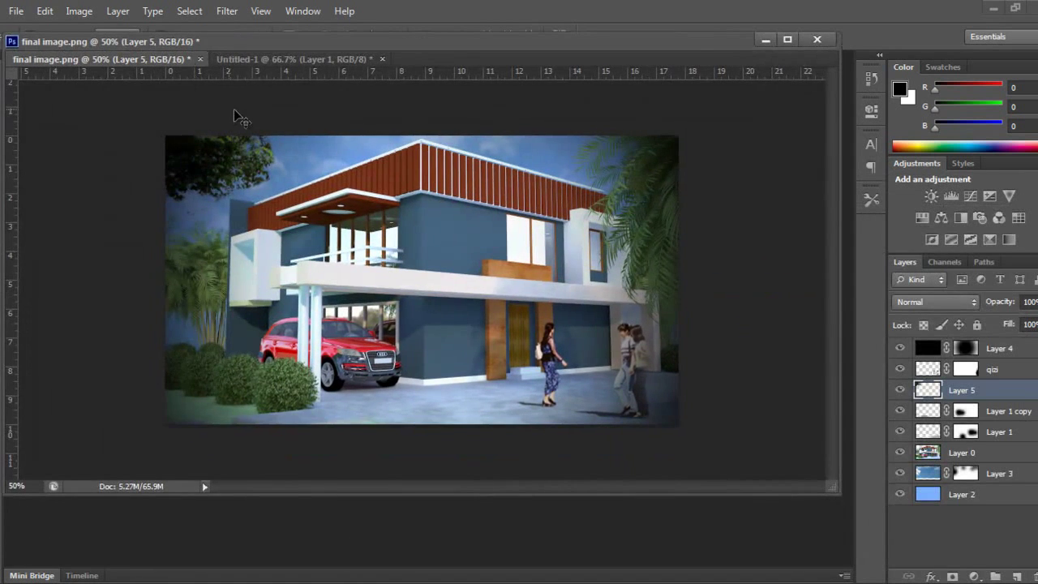
left_click(15, 10)
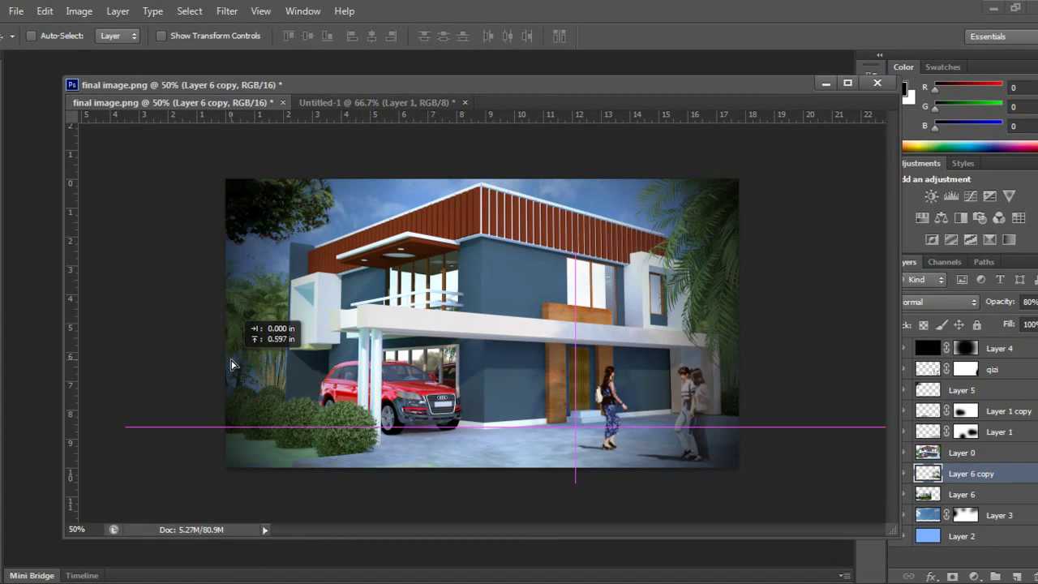
left_click_drag(231, 364, 231, 364)
left_click_drag(457, 86, 404, 77)
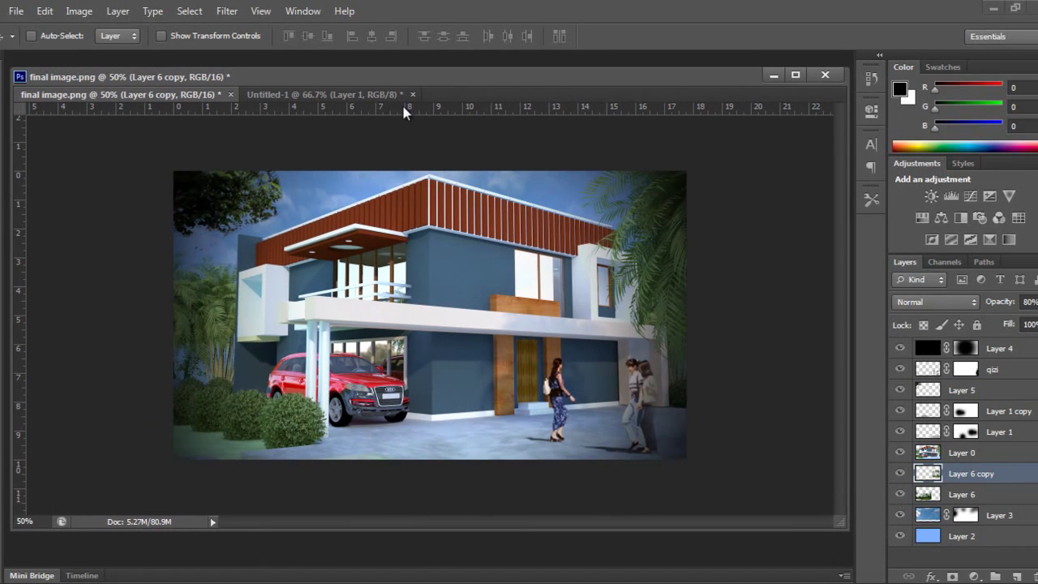
key("f")
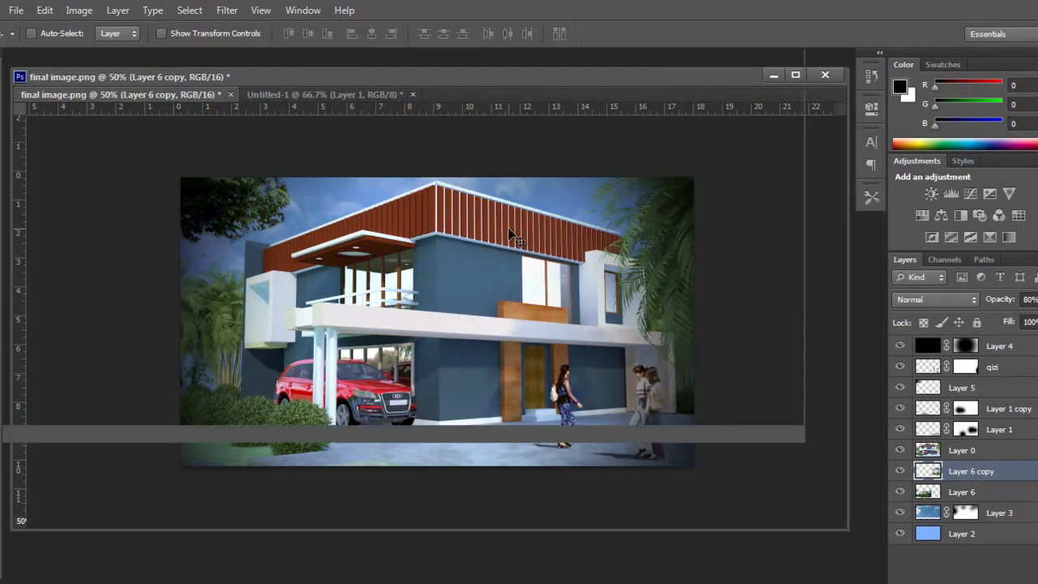
key("f")
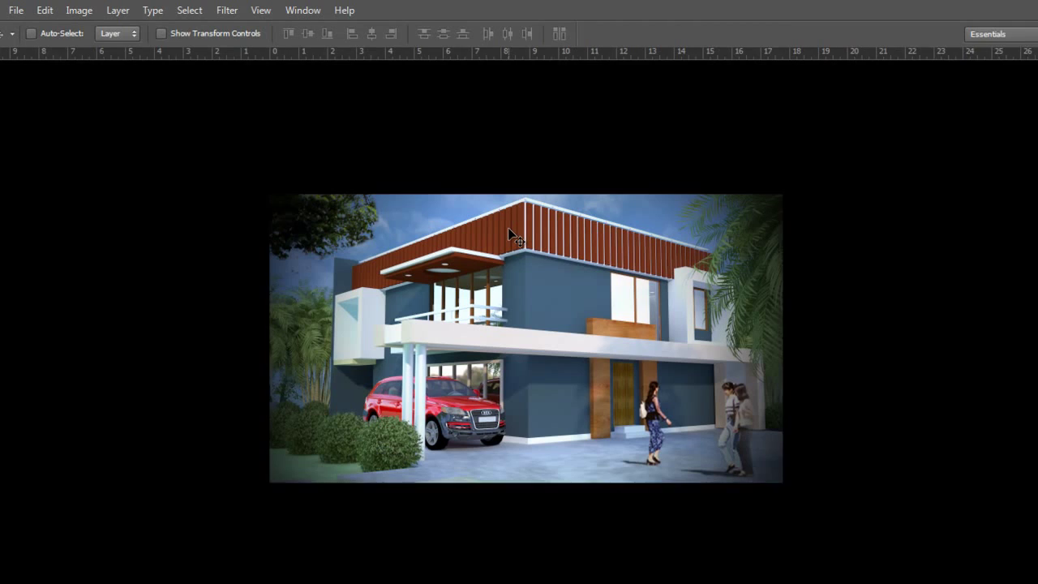